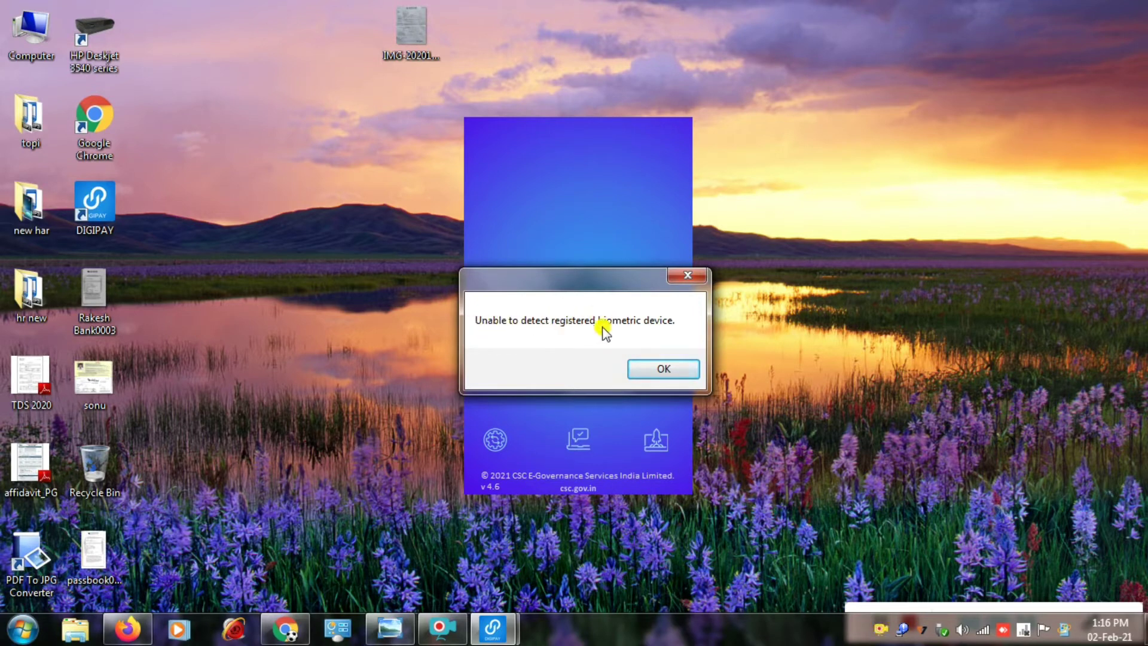
Step: Dismiss the biometric device error, relaunch DIGIPAY to check device detection, and close its message
click(664, 369)
double_click(95, 209)
click(672, 372)
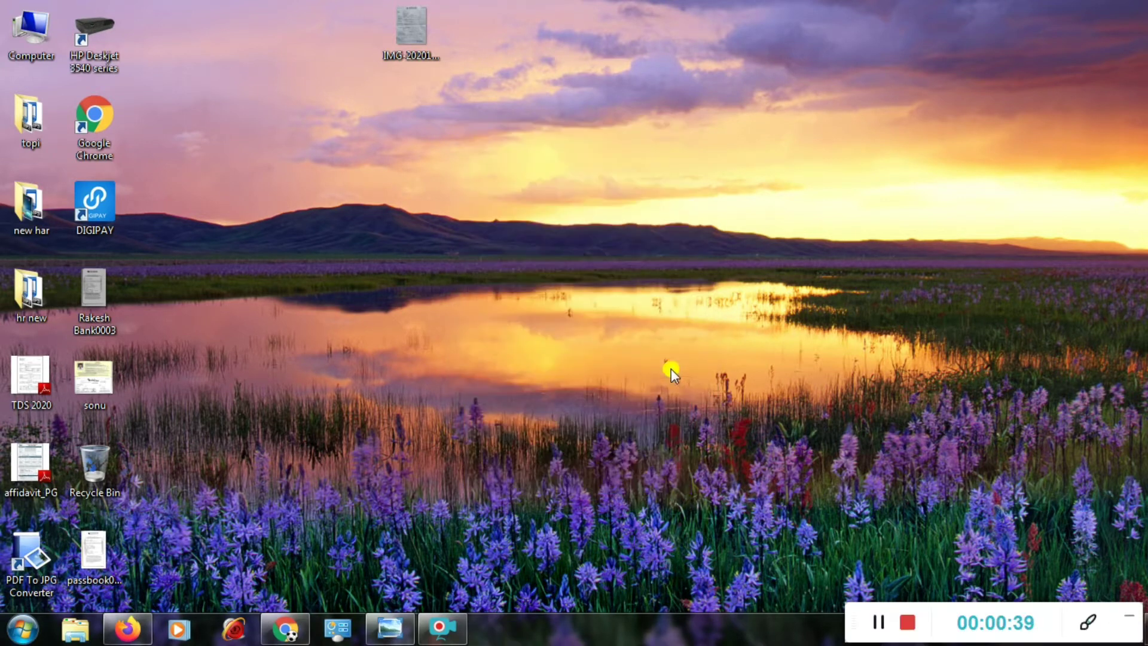
Step: Open Programs and Features from the Control Panel and maximize its window
click(29, 635)
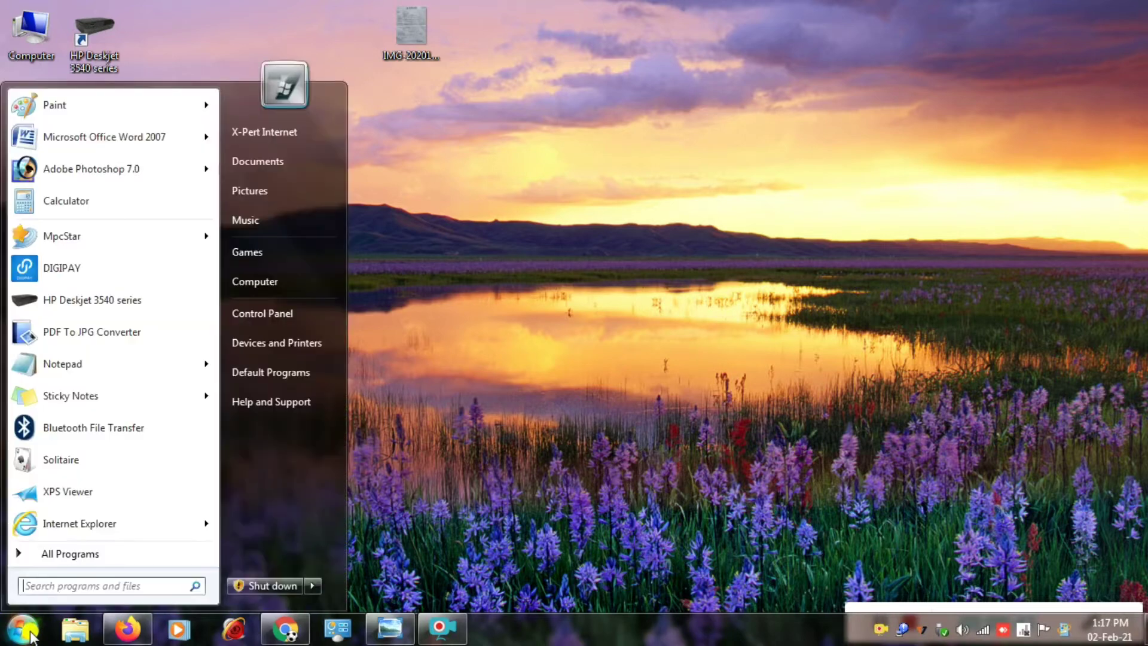
click(260, 317)
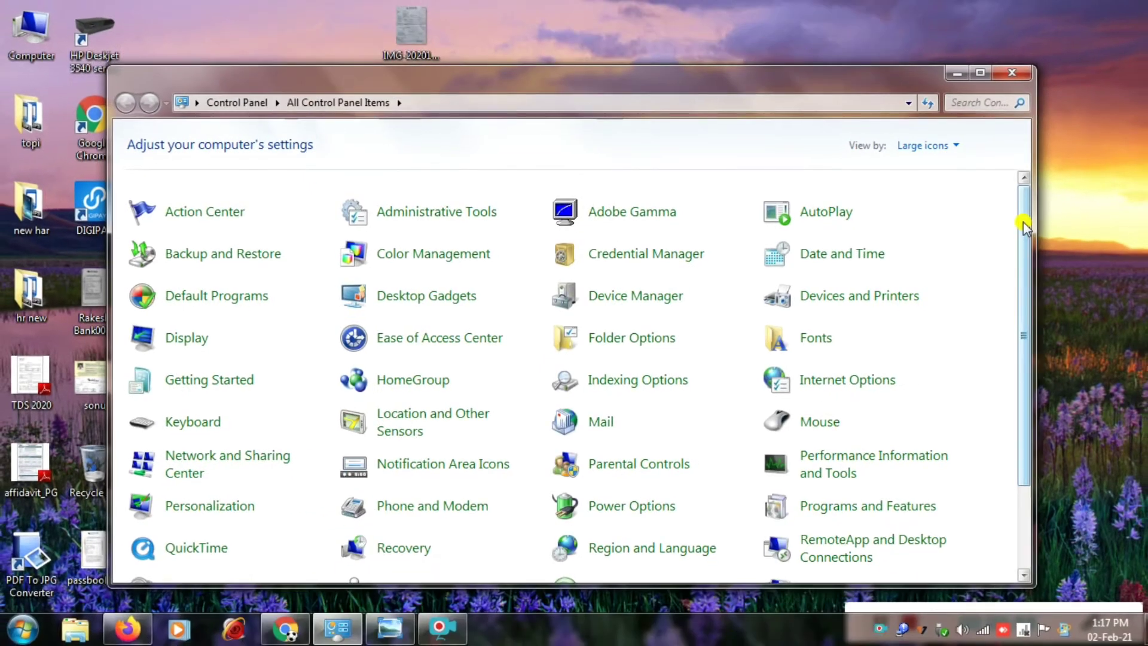
drag(1024, 227, 1019, 320)
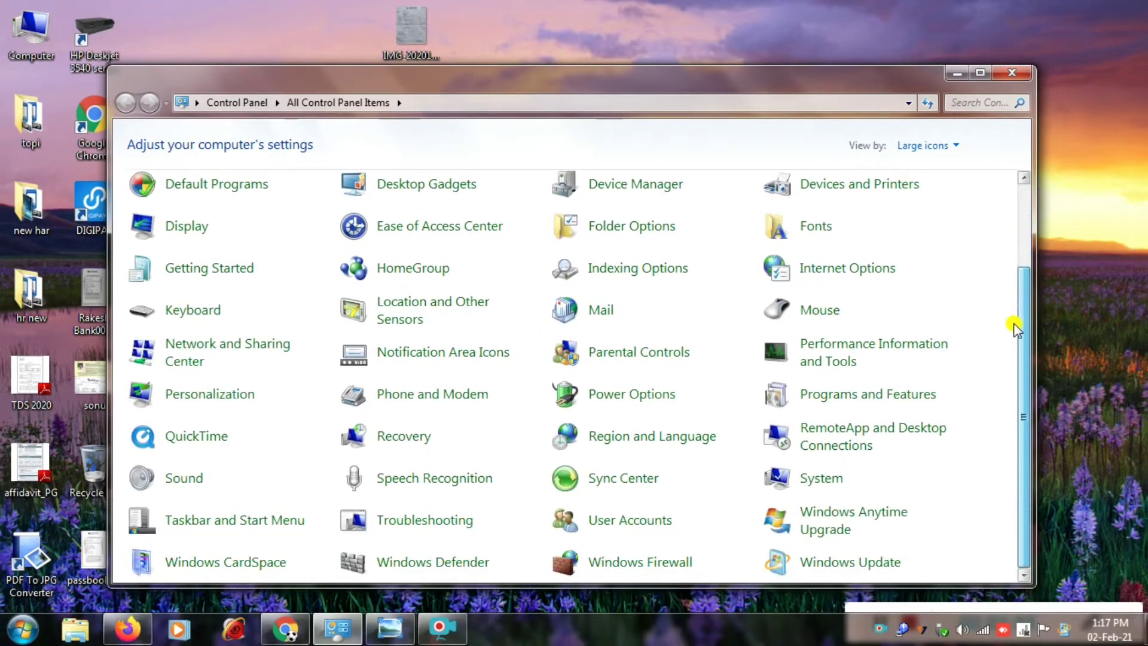
click(823, 394)
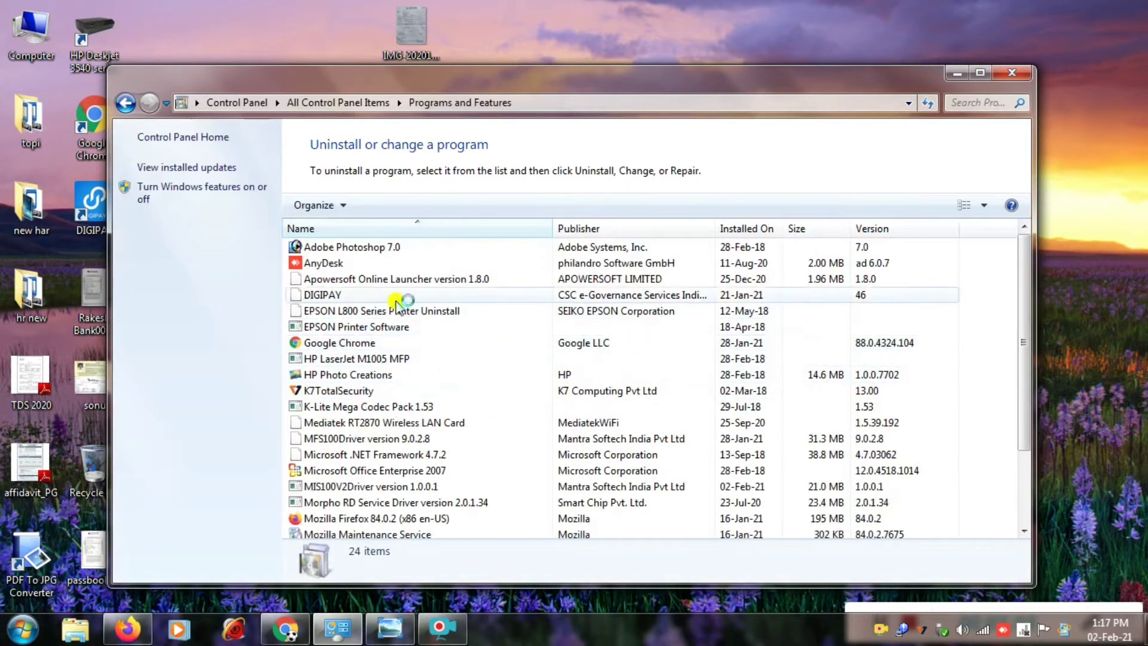
click(982, 74)
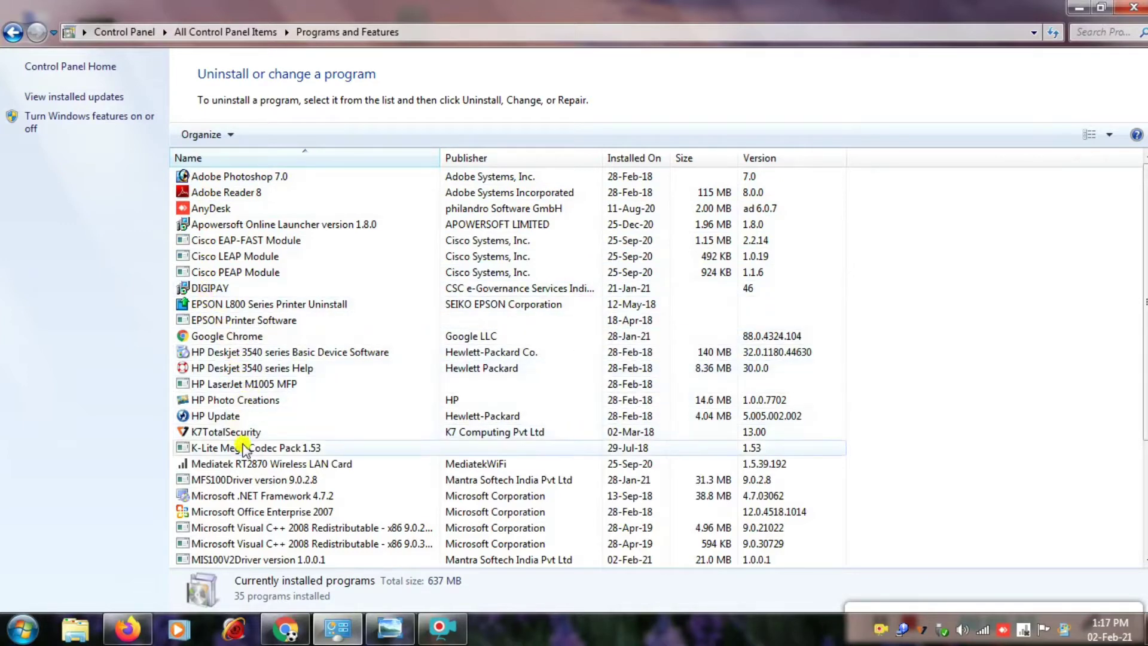
Step: Uninstall MFS100Driver version 9.0.2.8 from the installed programs and confirm its removal
click(213, 480)
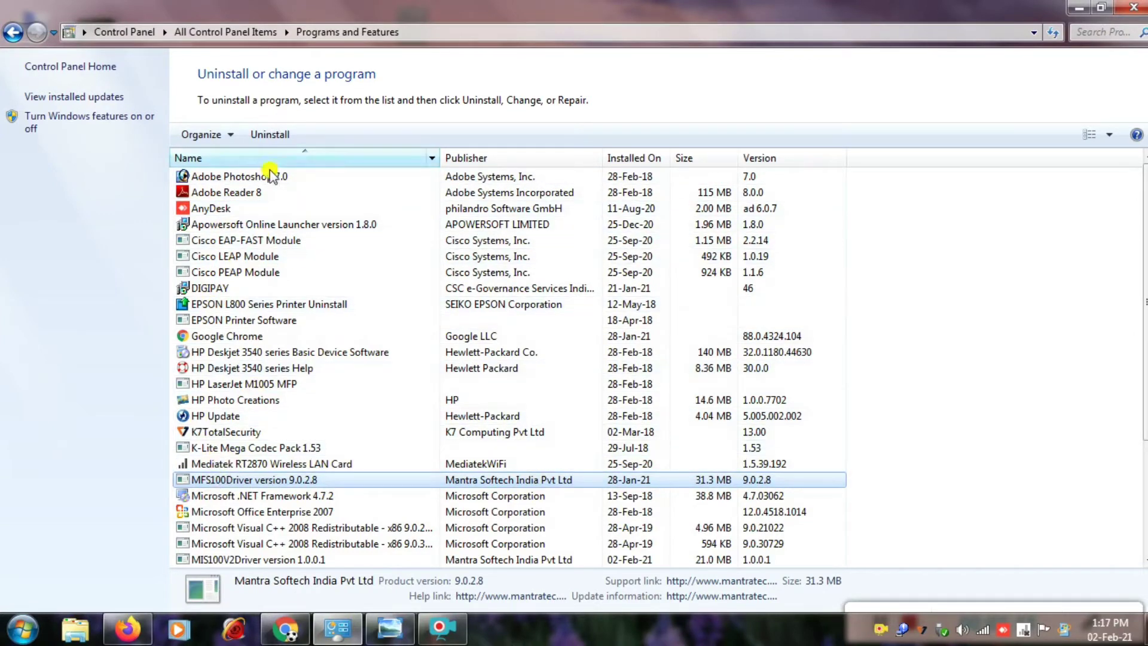
click(263, 133)
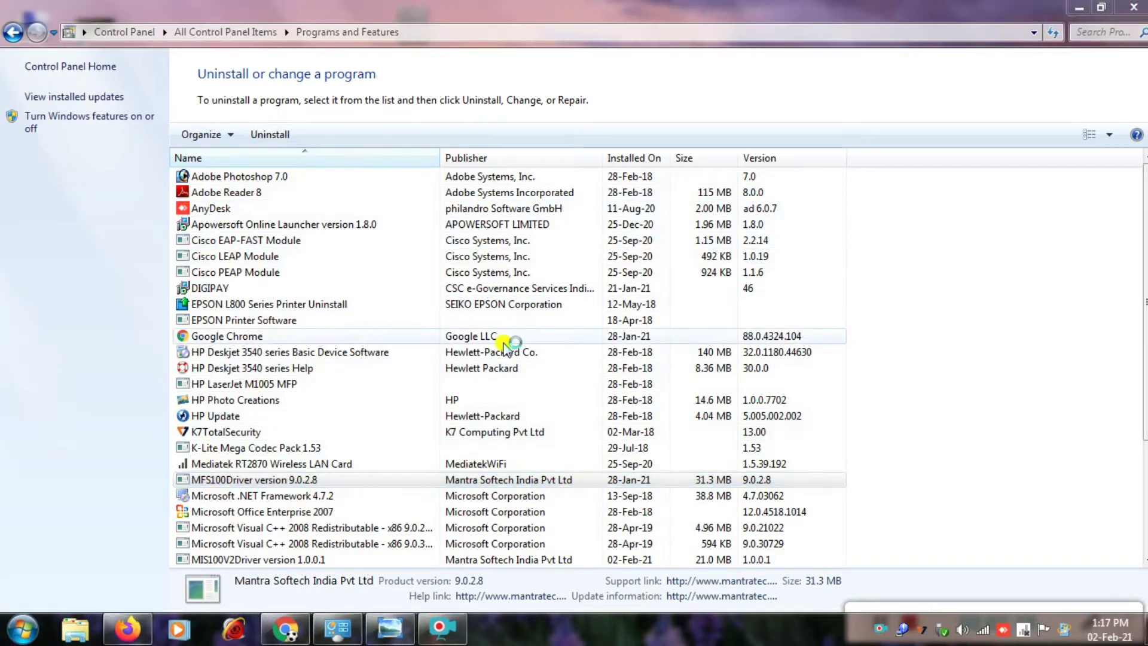
click(650, 372)
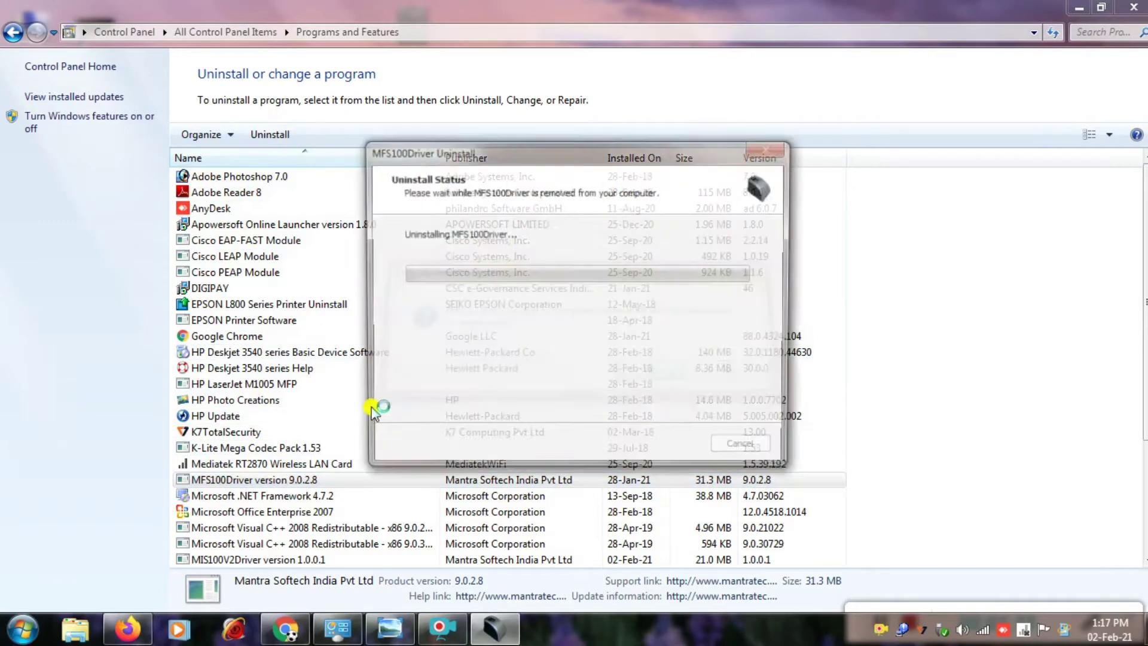
click(644, 372)
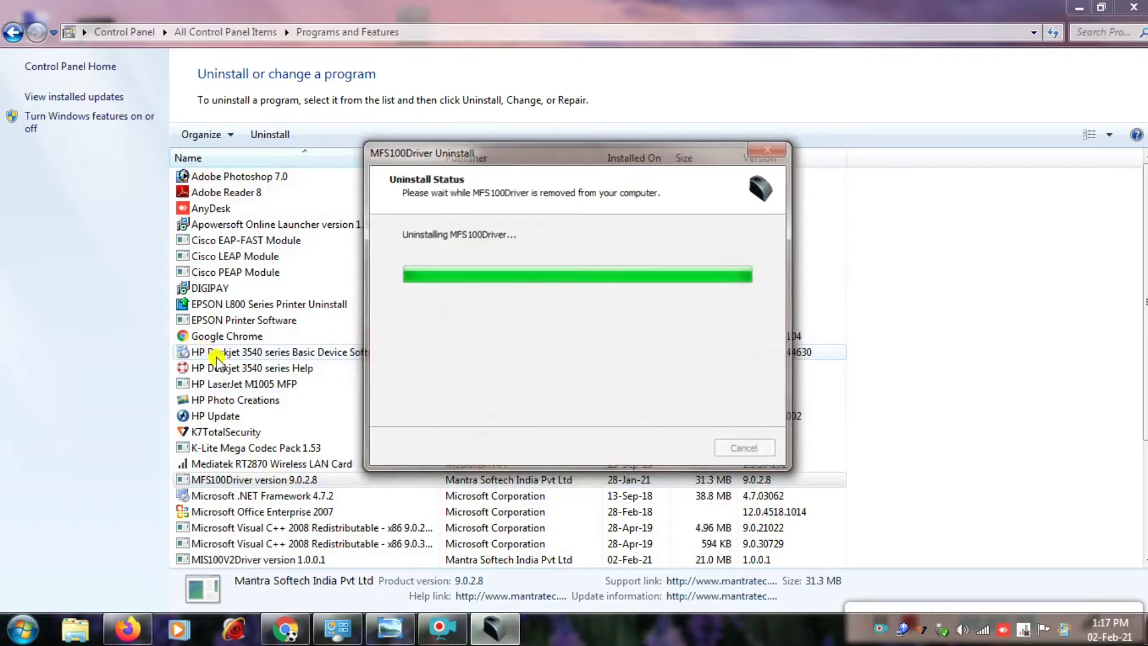
click(711, 372)
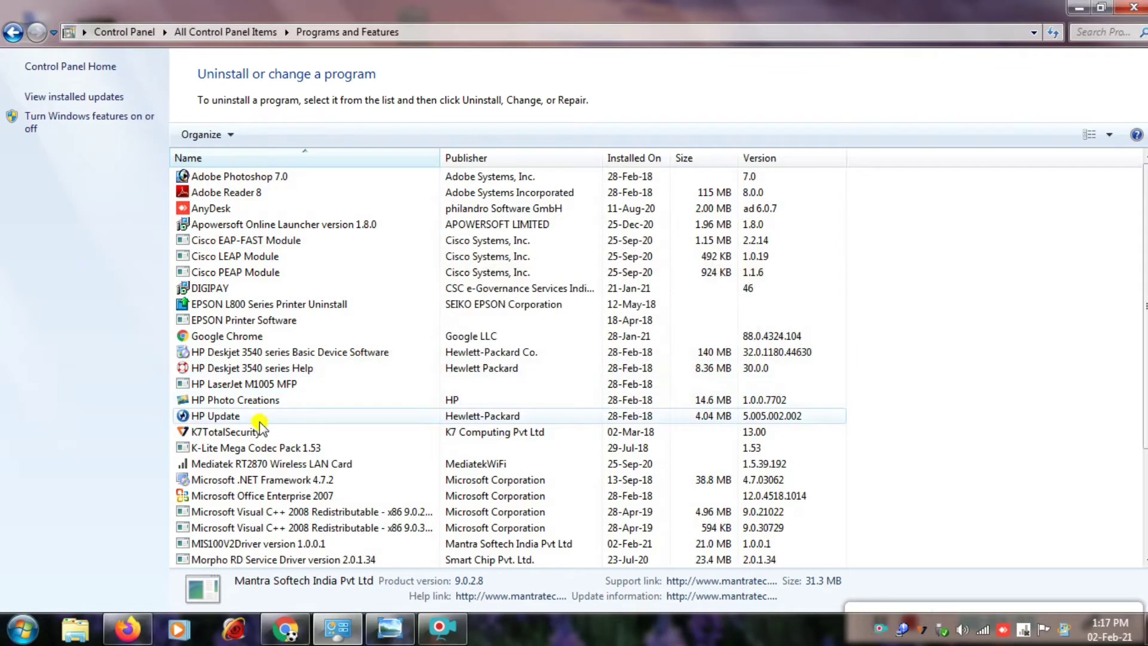
Step: Uninstall Morpho RD Service Driver version 2.0.1.34 and confirm its complete removal
click(226, 560)
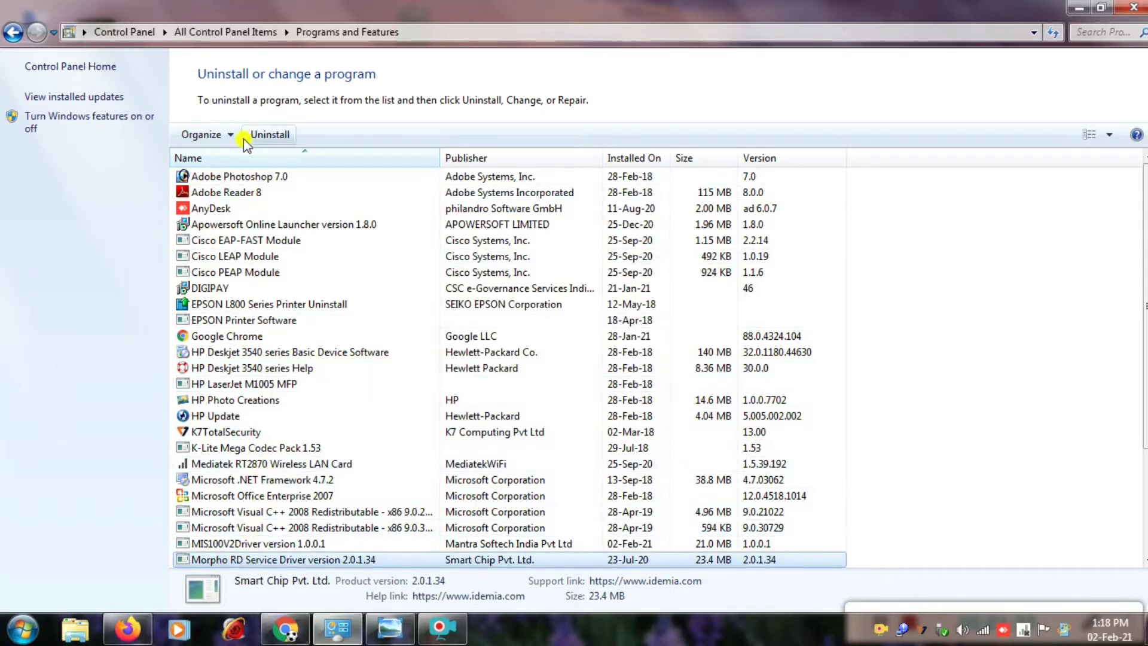
click(263, 135)
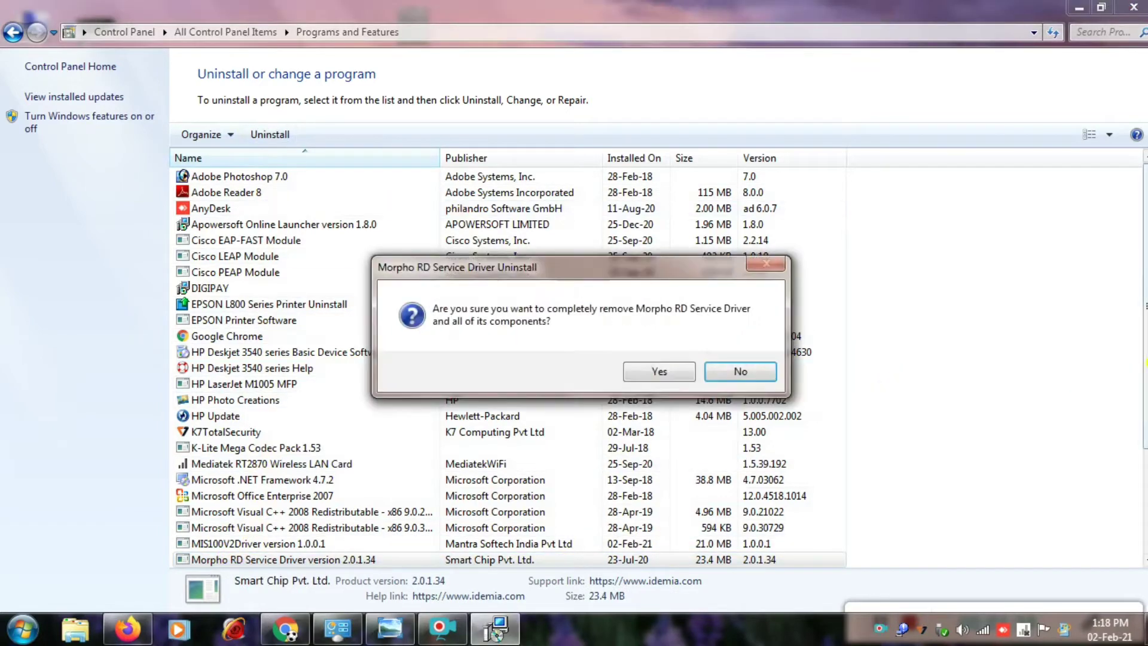
click(660, 372)
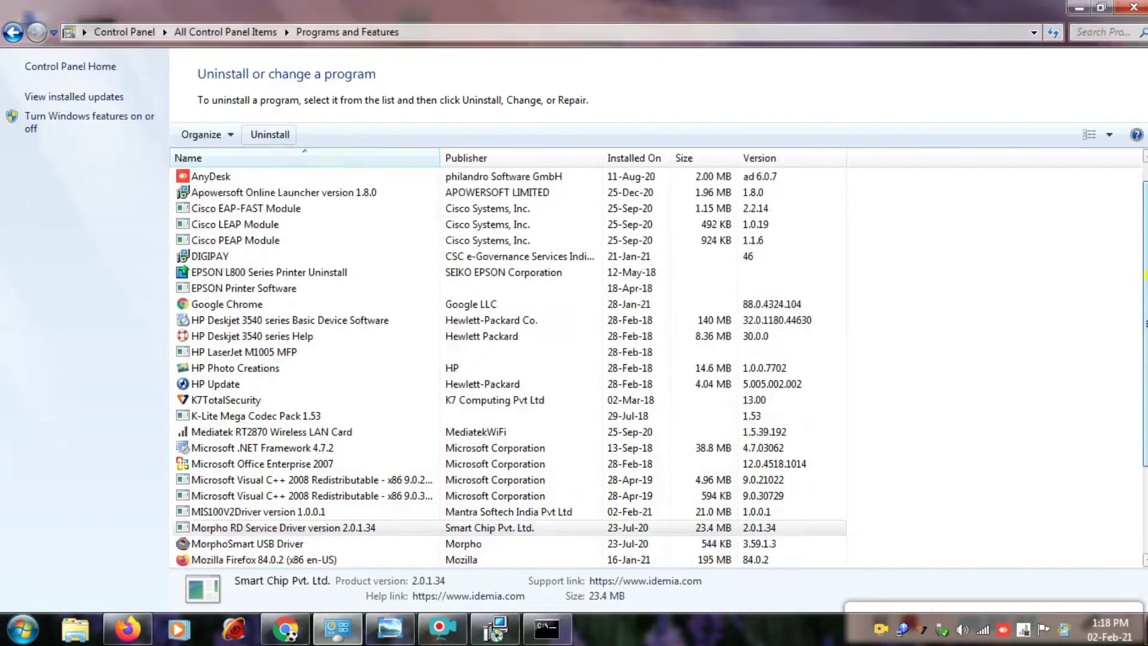
drag(1145, 263, 1144, 374)
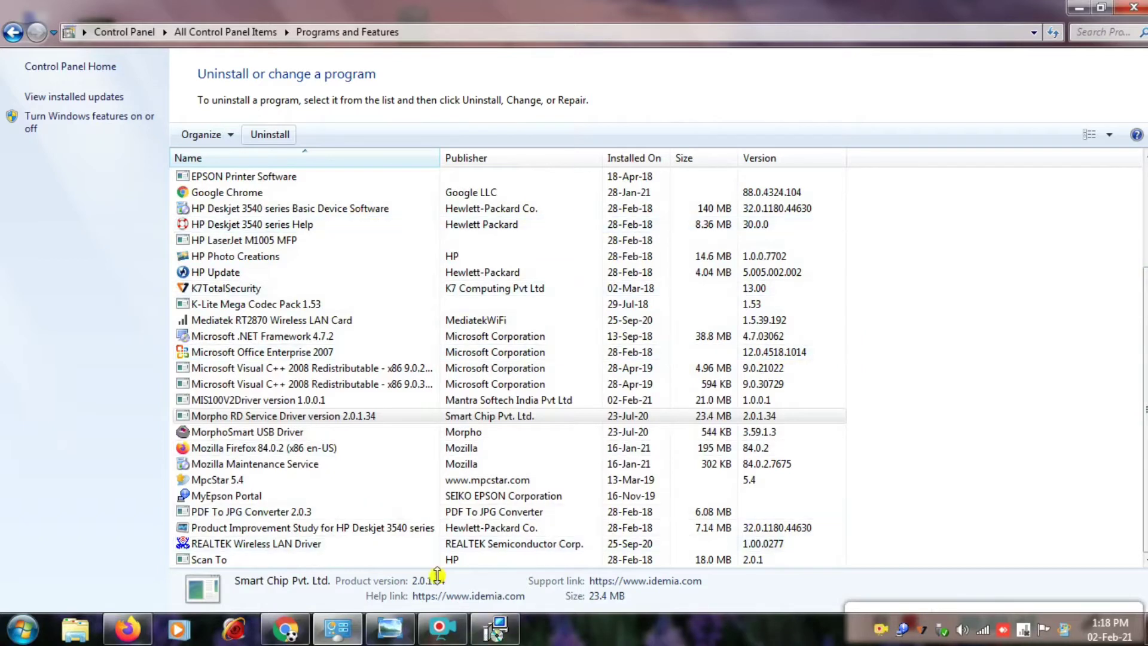
click(498, 632)
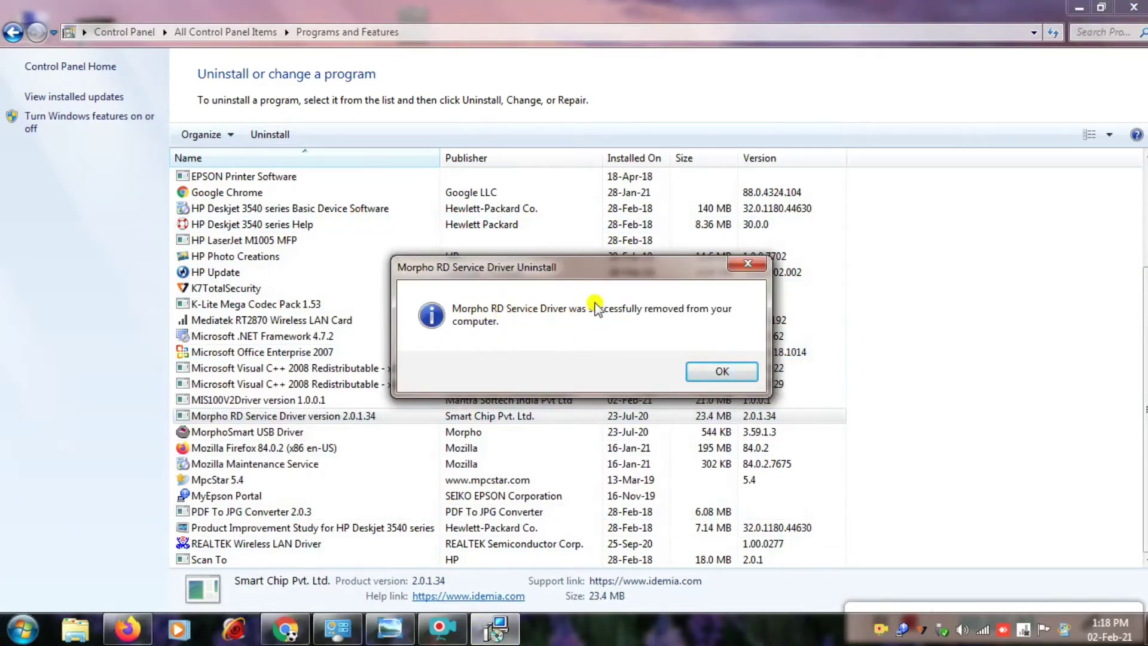
click(708, 372)
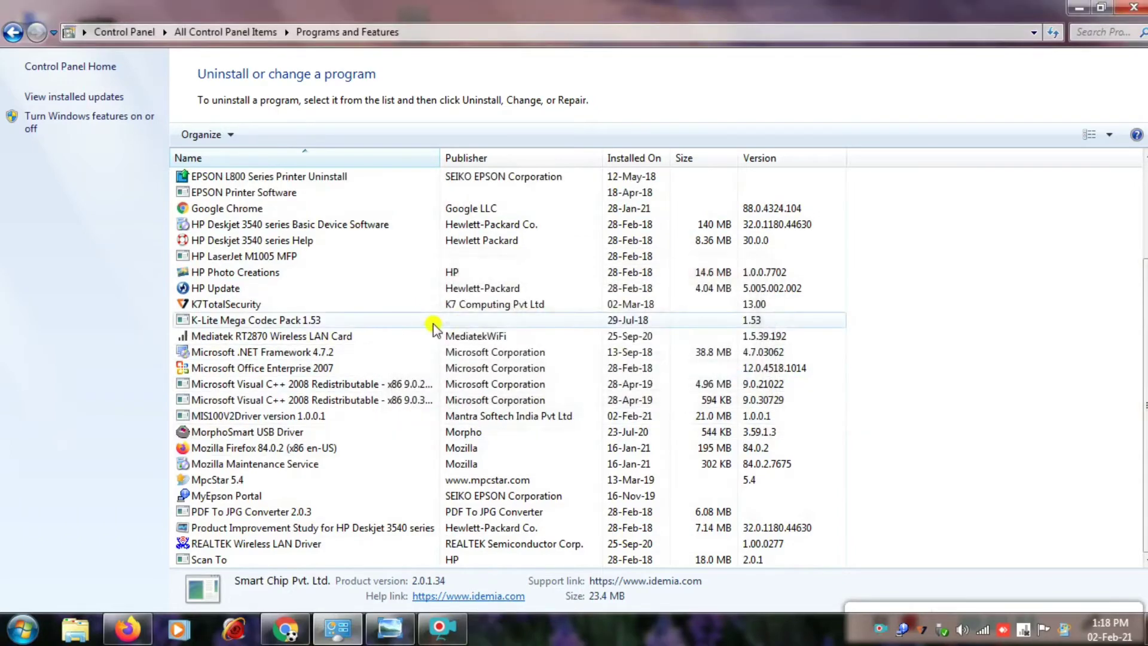
Step: Uninstall MorphoSmart USB Driver and MIS100V2Driver version 1.0.0.1, closing the Programs and Features window when done
click(214, 433)
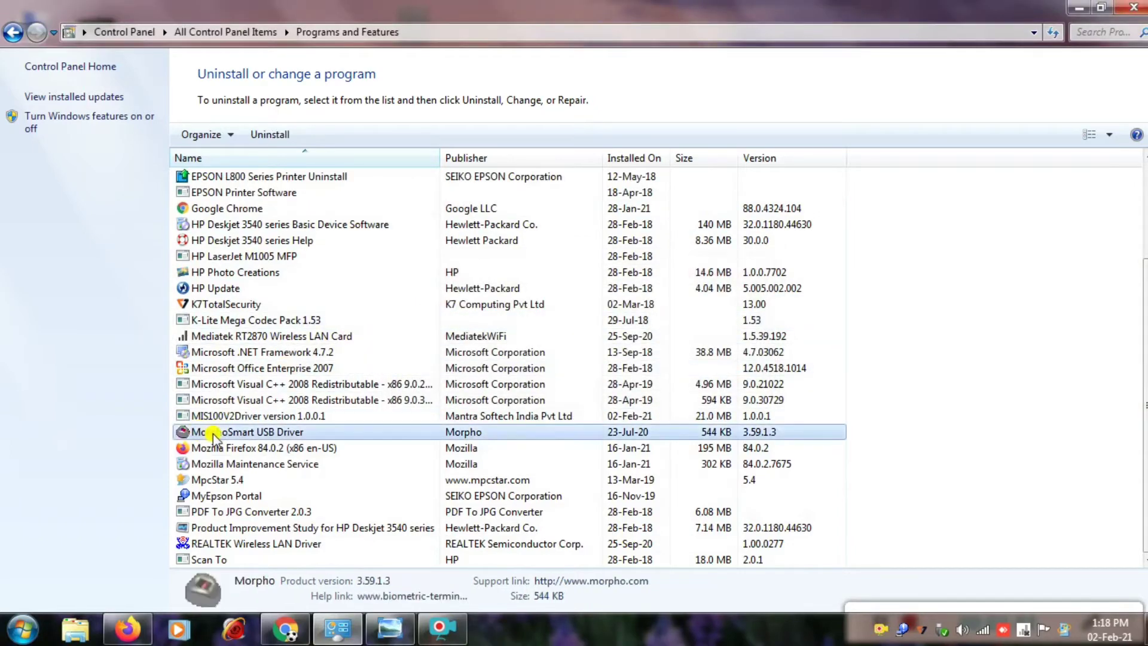
click(267, 137)
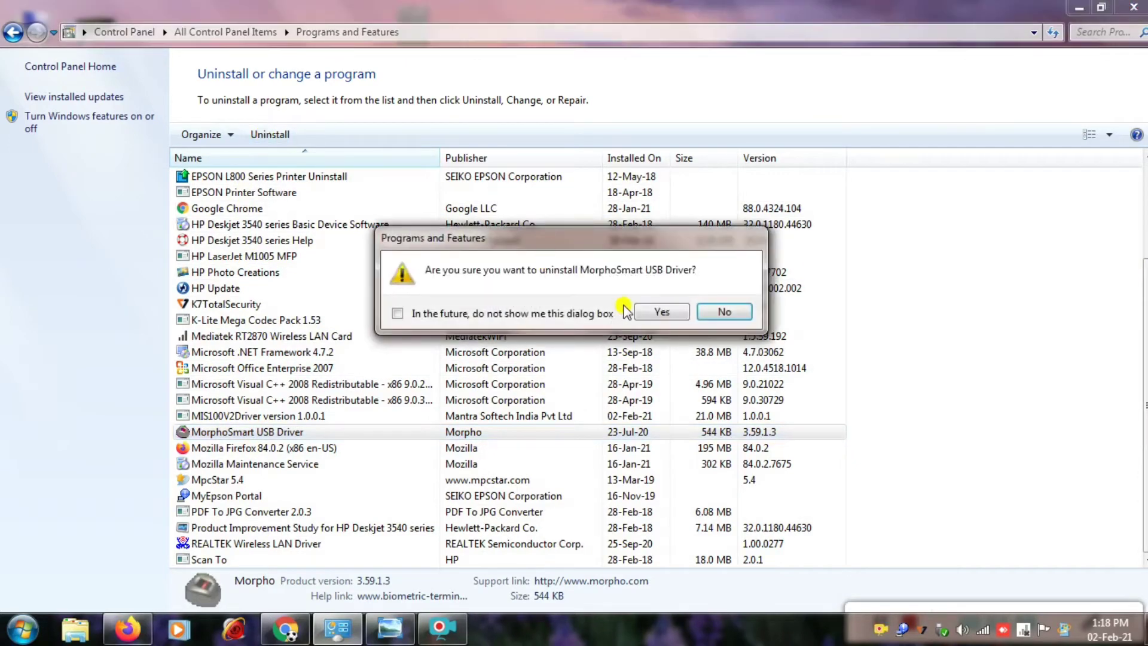
click(659, 312)
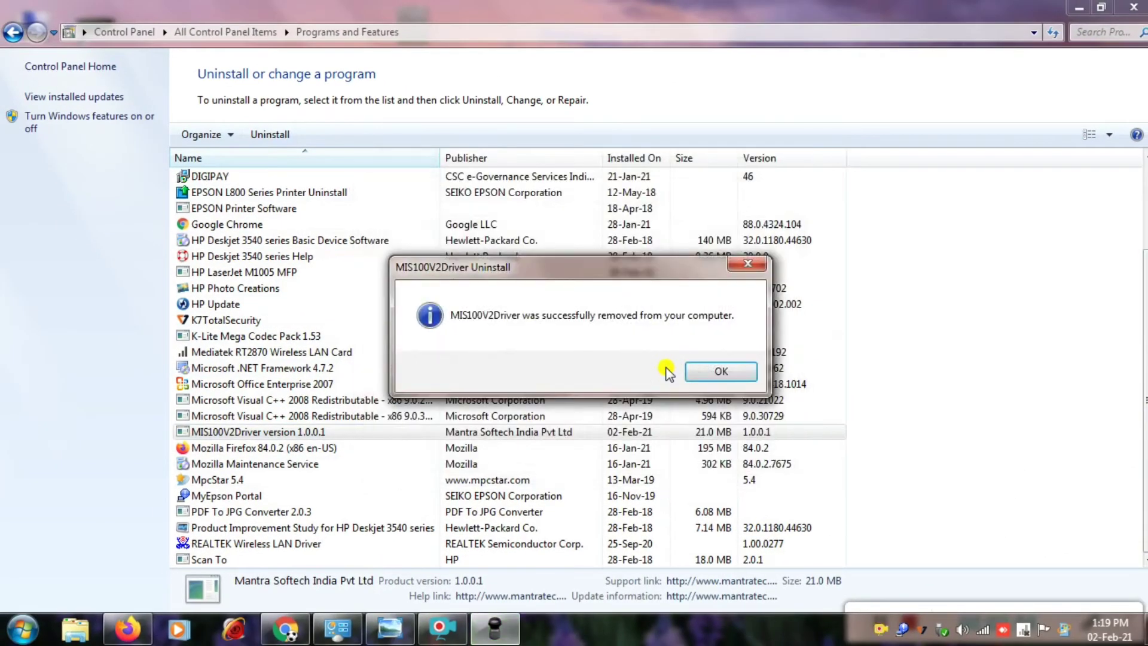
click(716, 372)
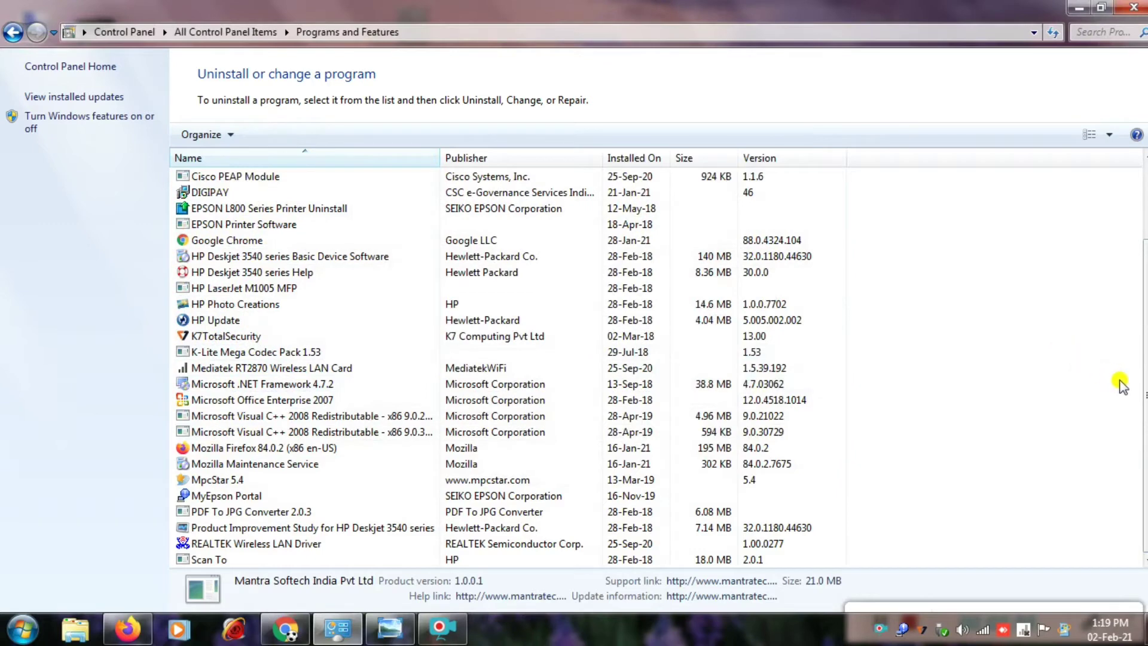
click(1139, 8)
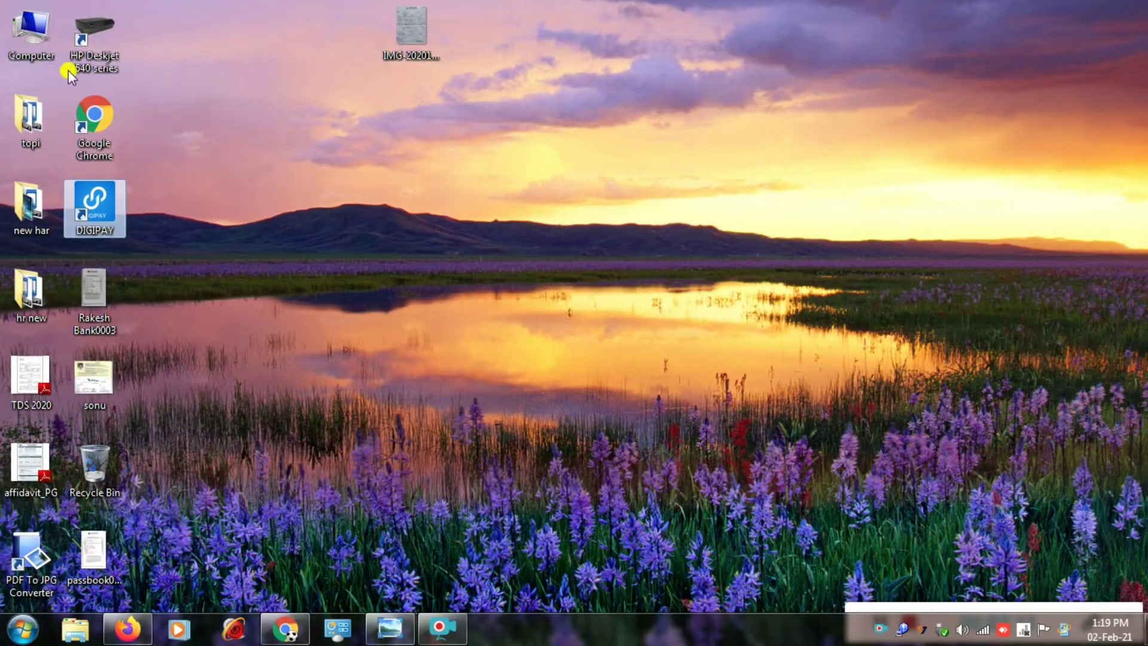
Step: Delete the MORHOSERVICELOG, MORPHORDLOG and MorphoRdServiceL0Soft folders from Local Disk (C:) and close the Explorer window
click(34, 35)
double_click(34, 34)
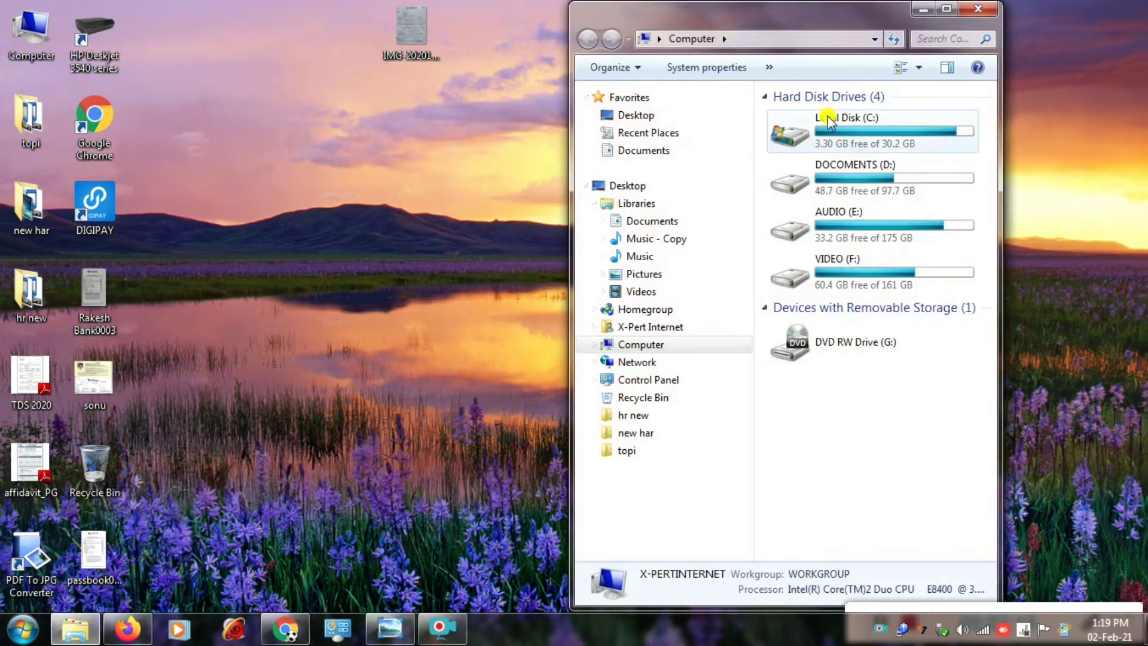
double_click(846, 122)
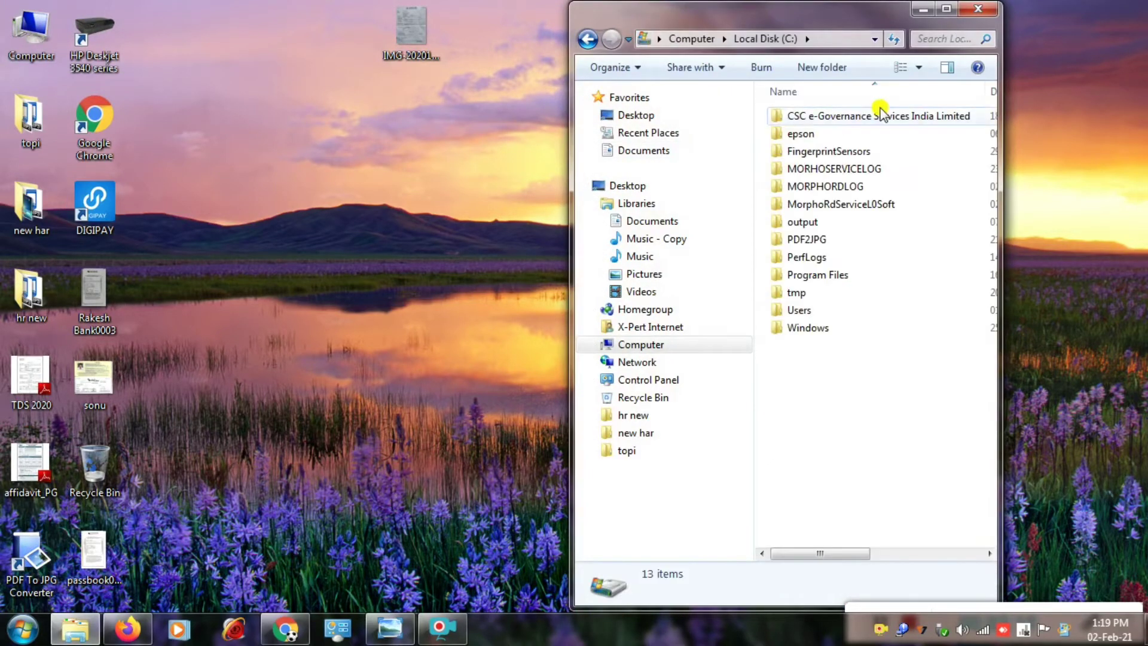
click(826, 173)
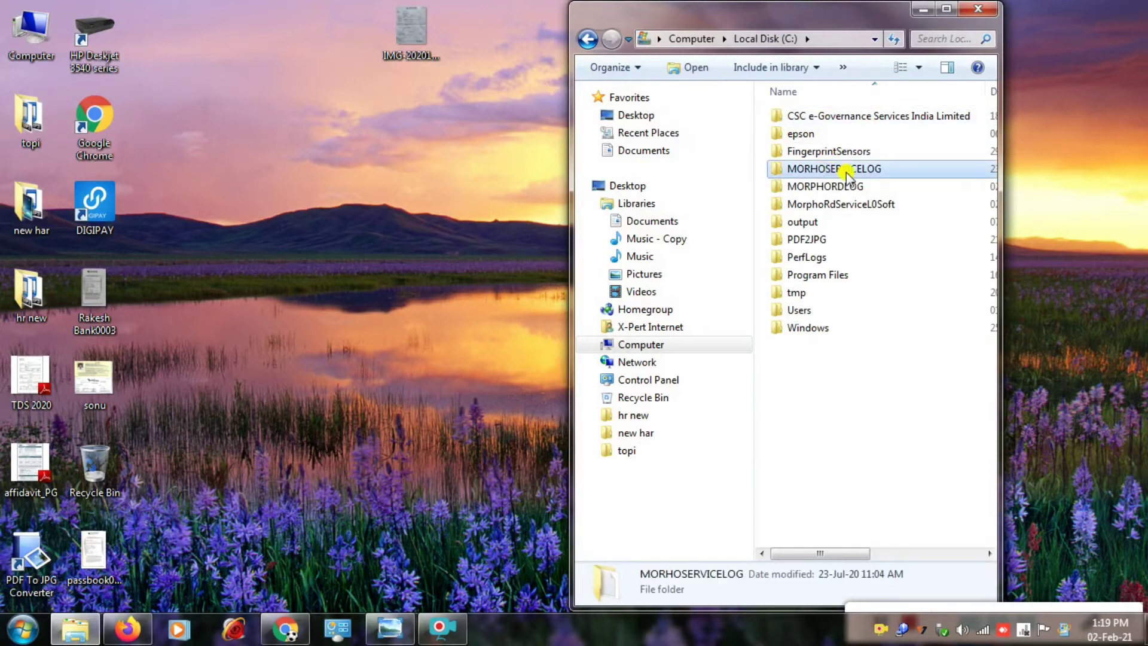
ctrl+click(845, 189)
ctrl+click(844, 204)
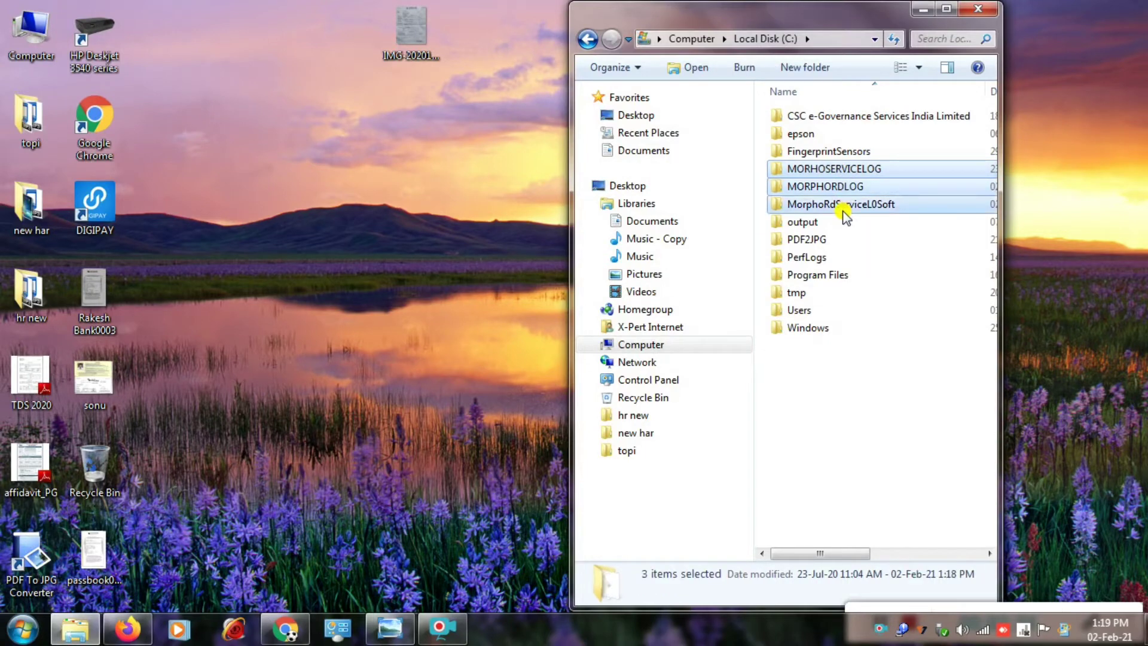
right_click(843, 205)
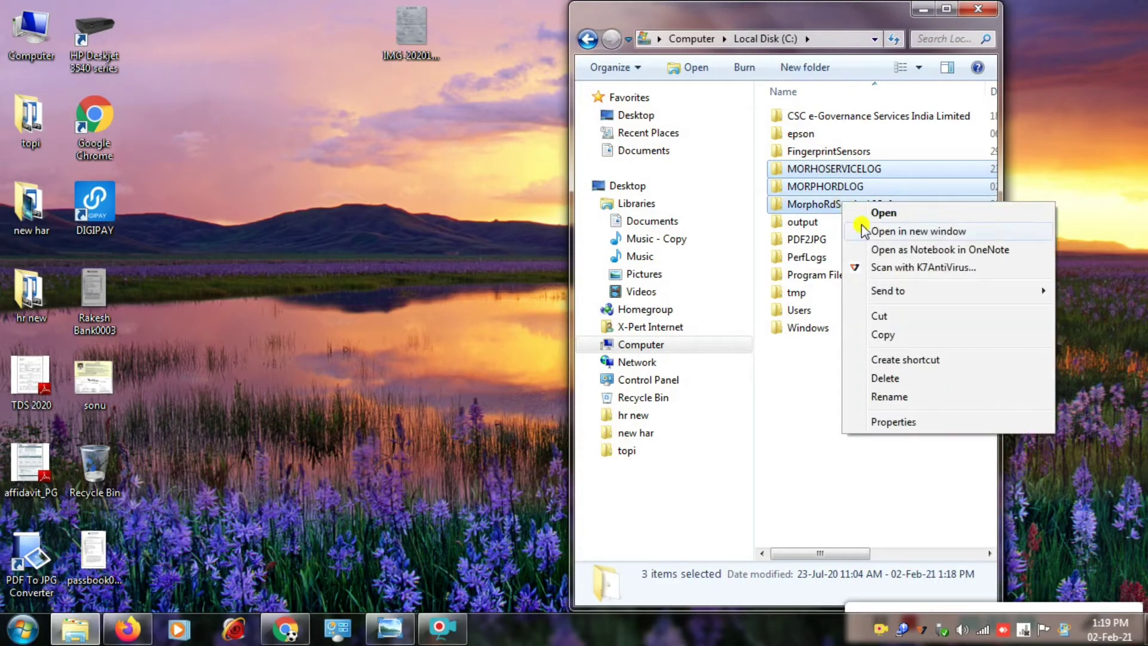
click(879, 379)
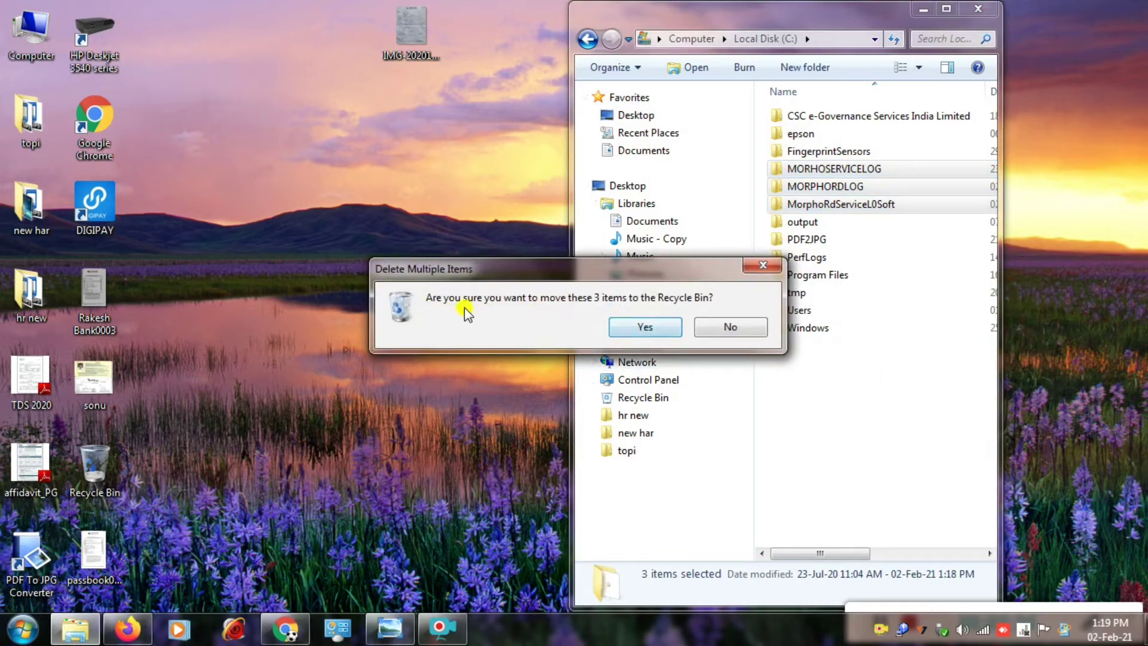
click(640, 327)
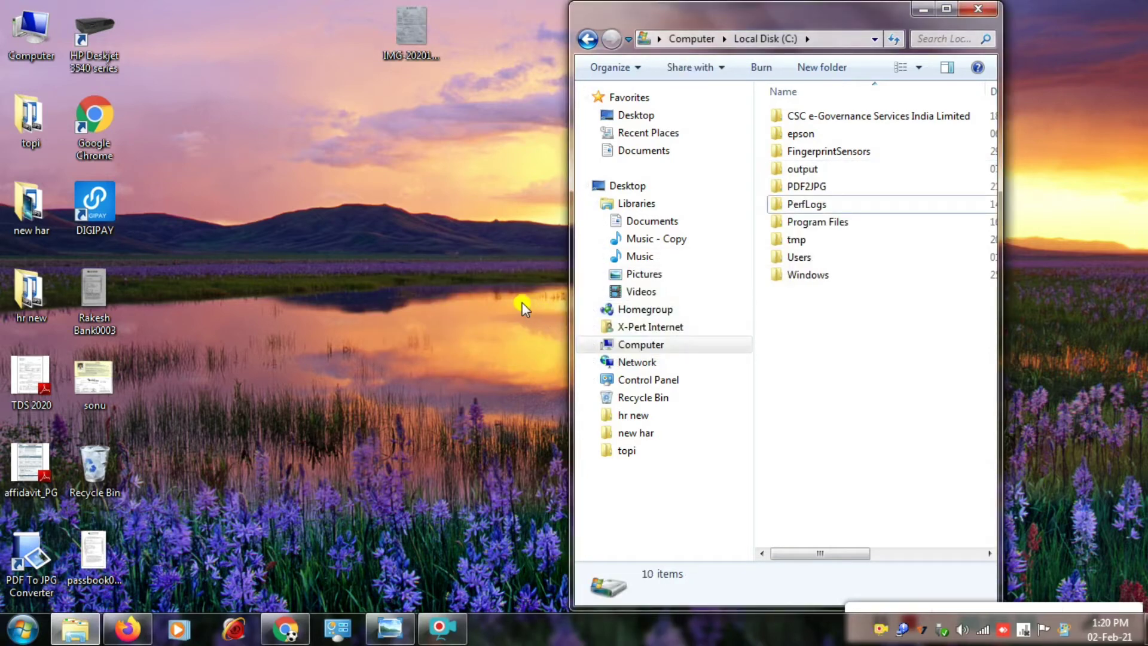
click(975, 9)
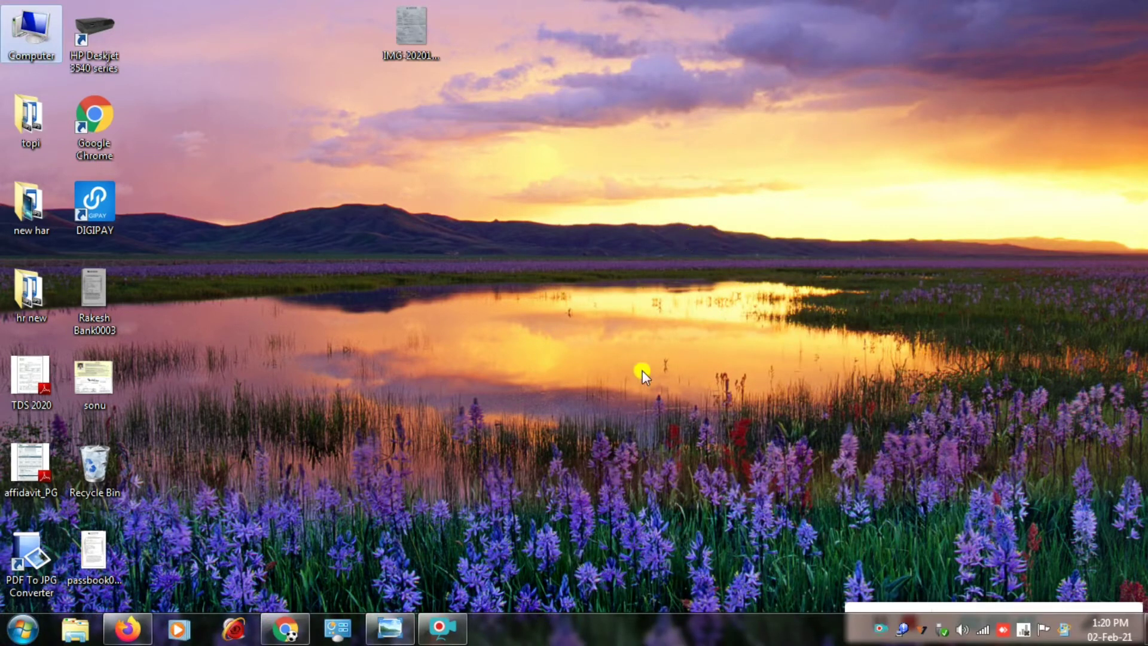
Step: Switch to Chrome and open rdserviceonline.com in a new tab
click(285, 628)
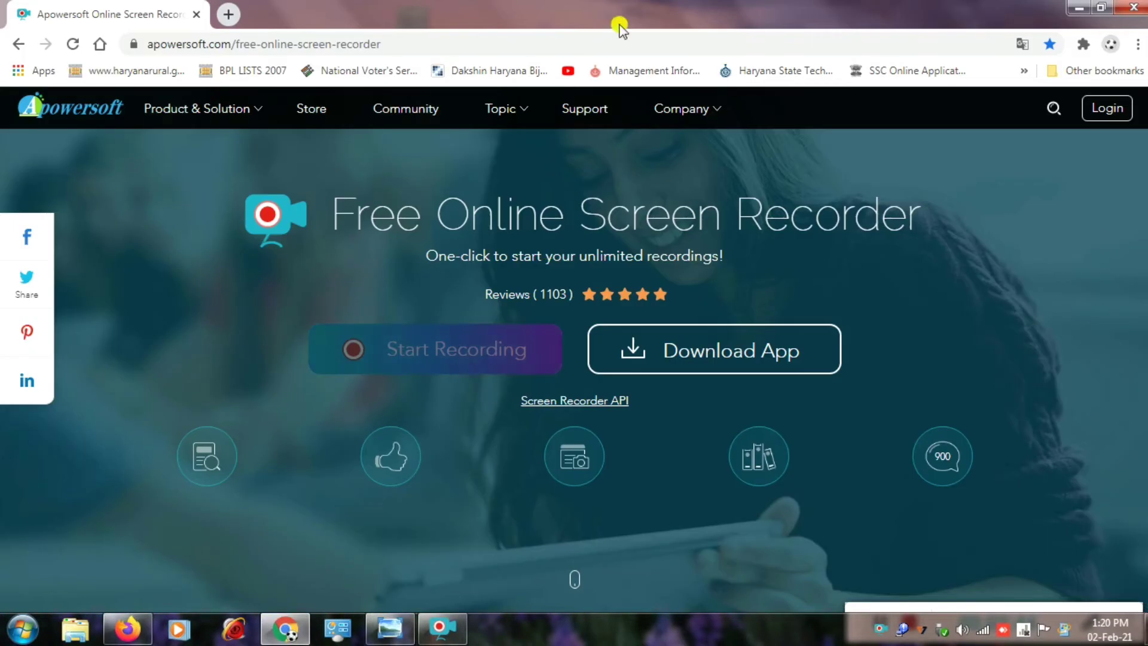
click(228, 16)
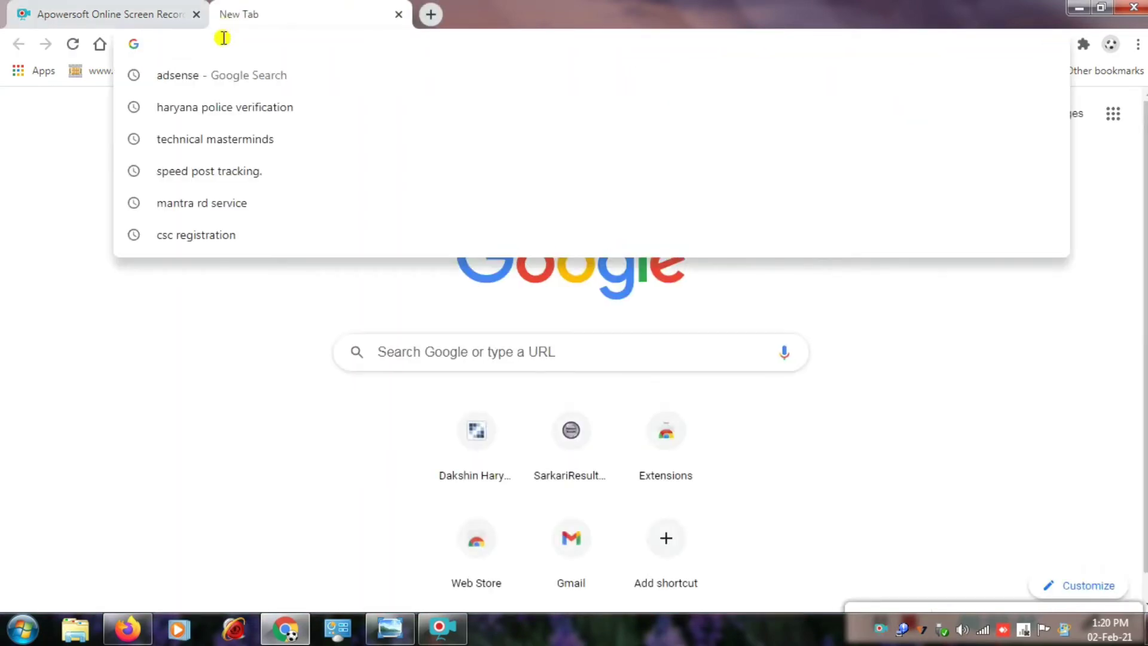
text(rd)
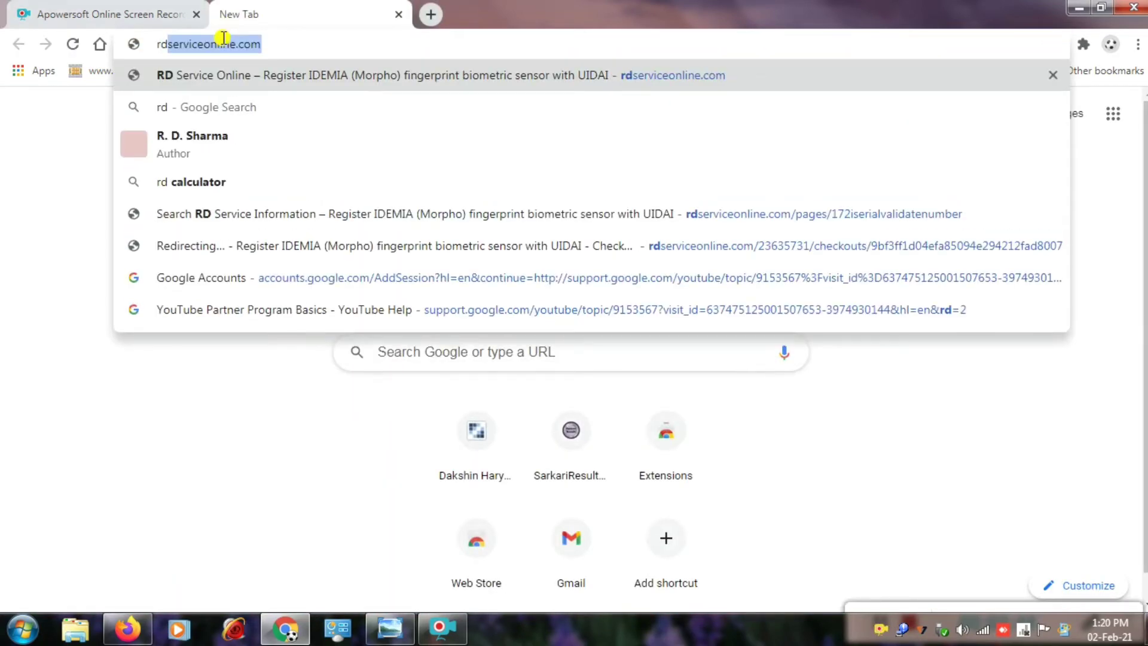
key(Return)
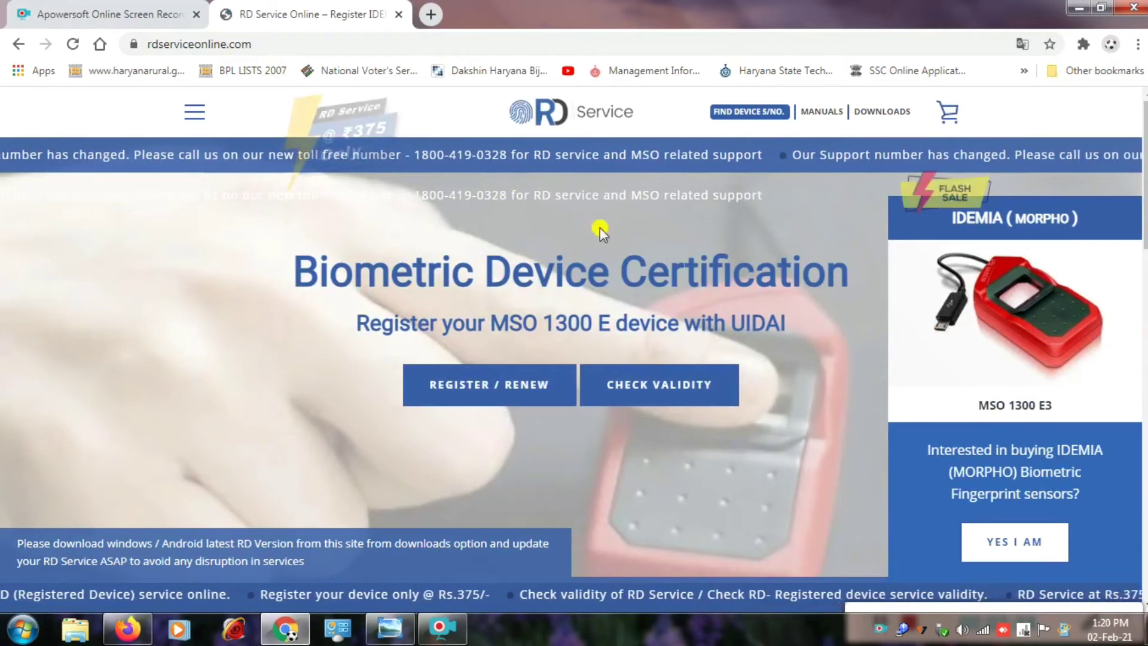
Step: Download the Windows RD Service driver archive from the site and show the downloaded zip in its folder
mouse_move(866, 111)
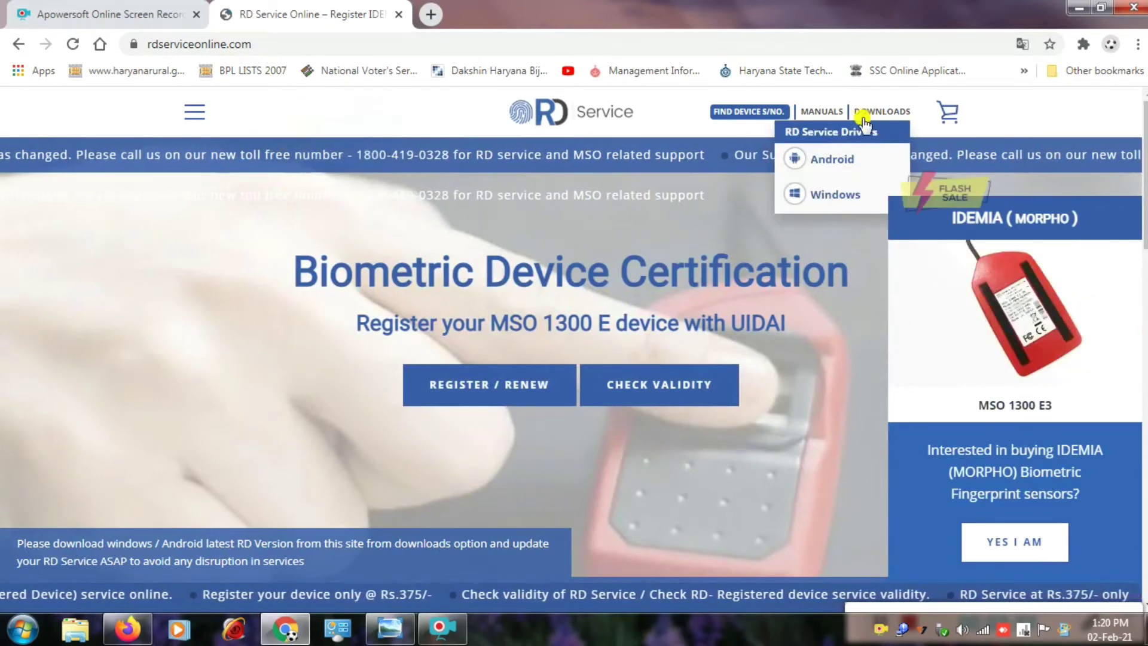
click(823, 200)
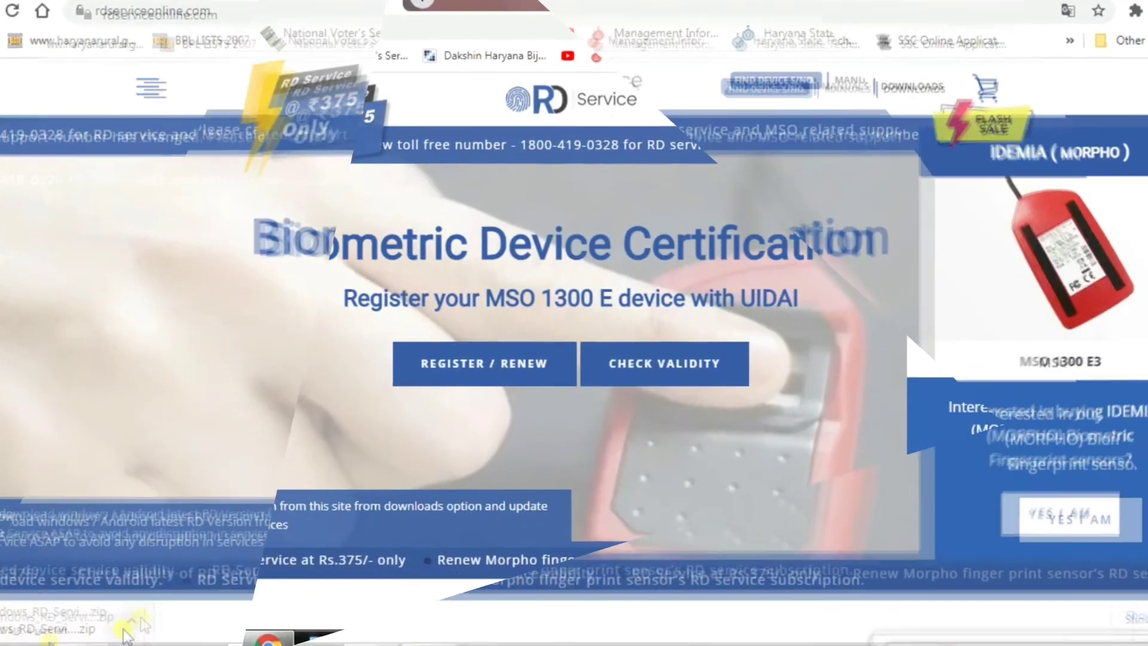
click(145, 611)
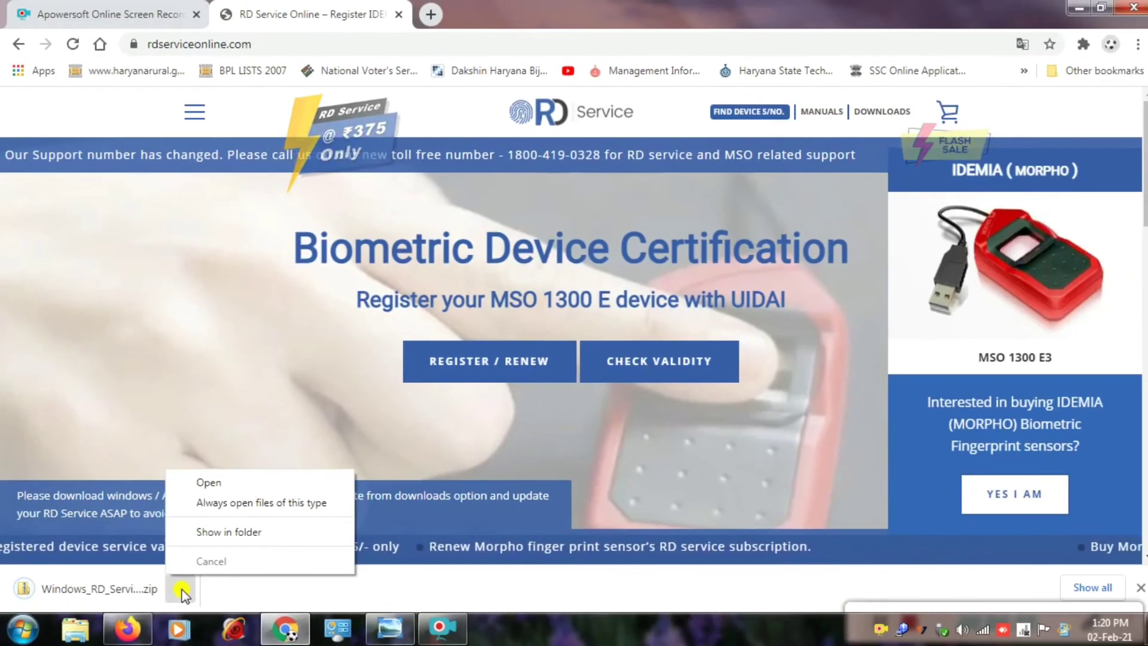
click(207, 531)
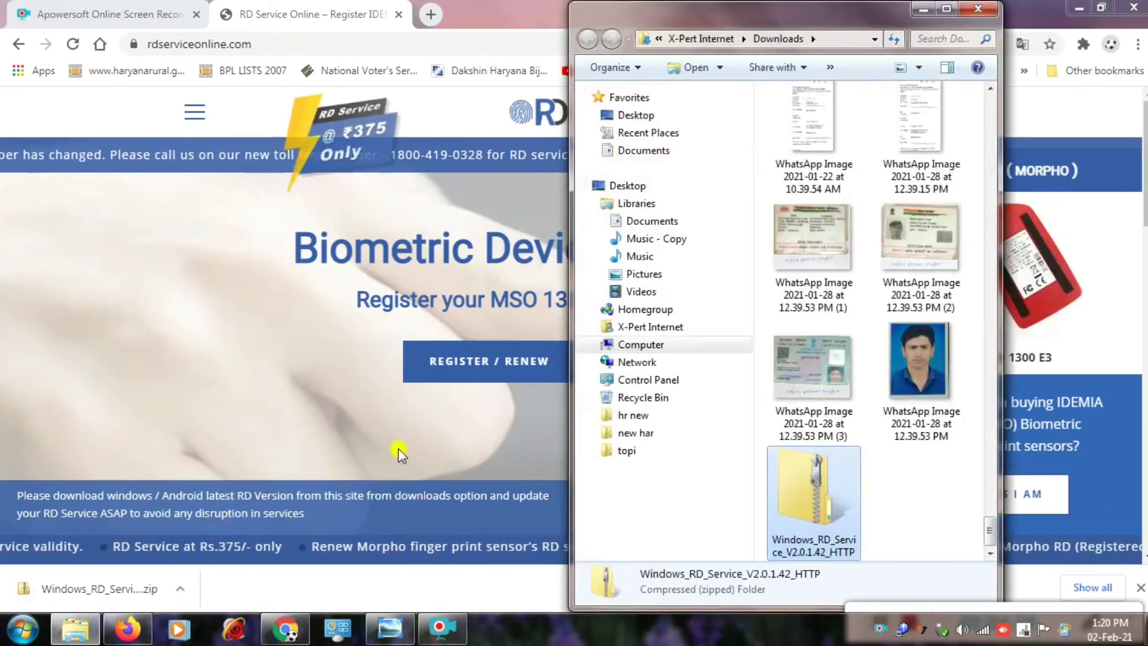
Step: Browse the Windows_RD_Service_V2.0.1.42_HTTP archive to Common_RD_Setup_HTTP-2.0.1.42 in its HTTP folder and extract all files to Downloads
double_click(814, 497)
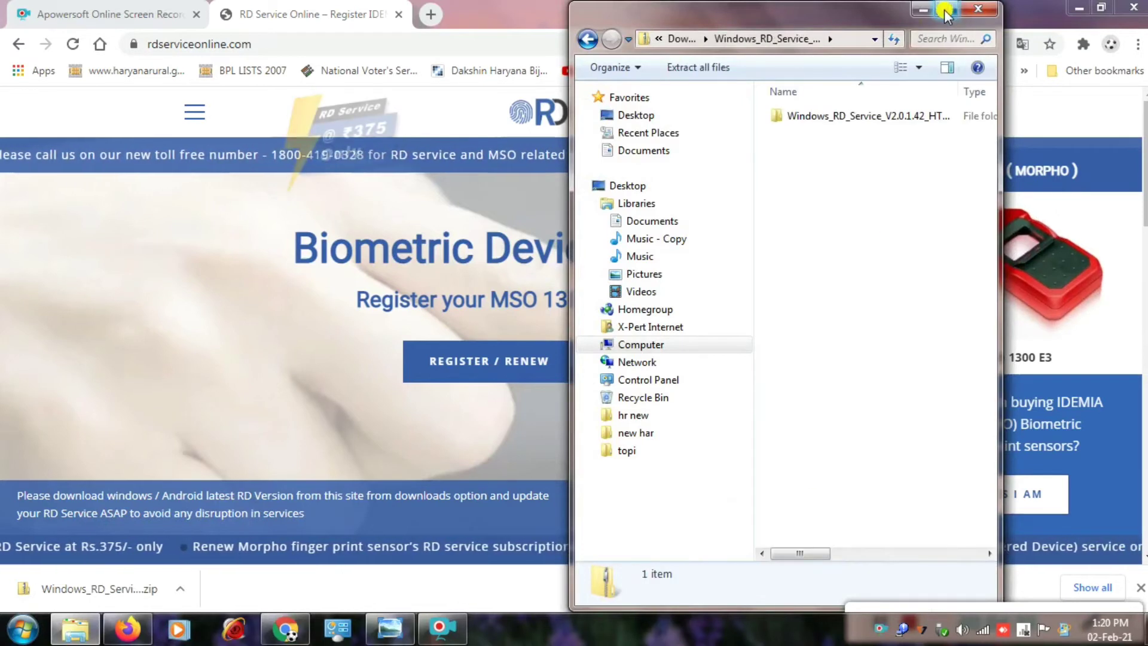
click(947, 8)
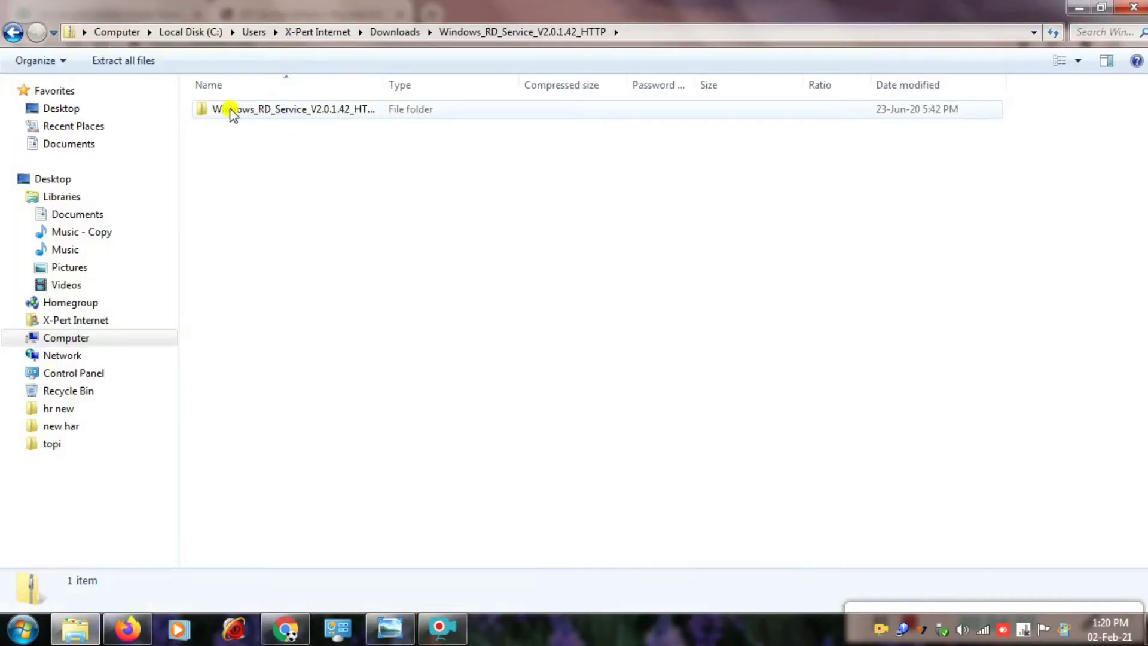
double_click(258, 111)
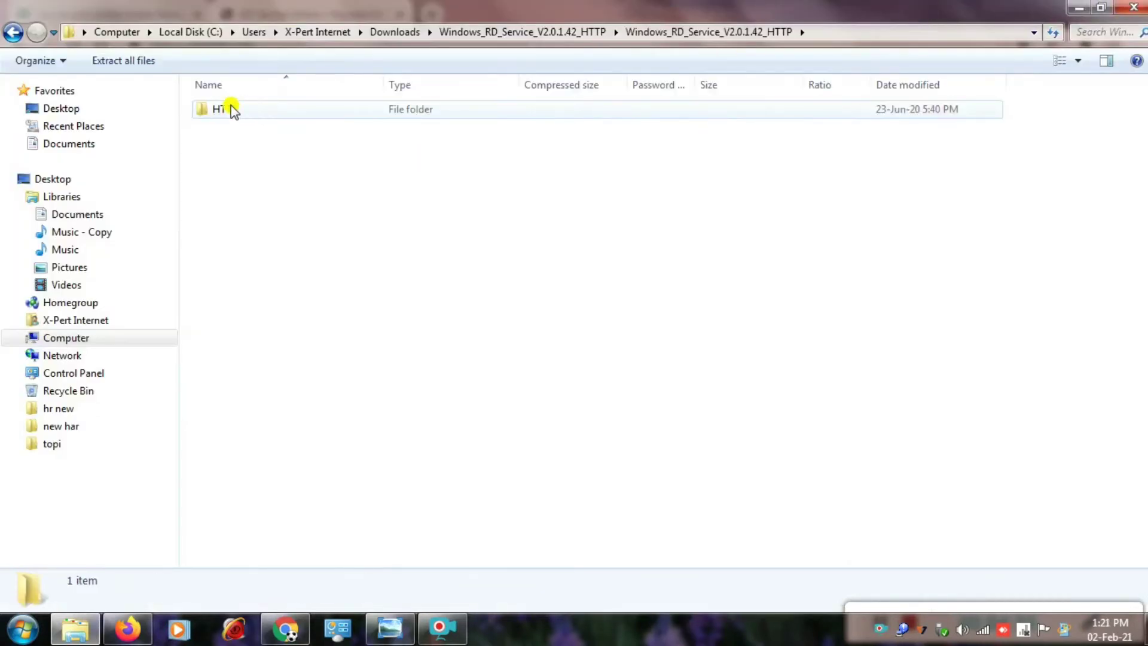
click(234, 111)
double_click(233, 111)
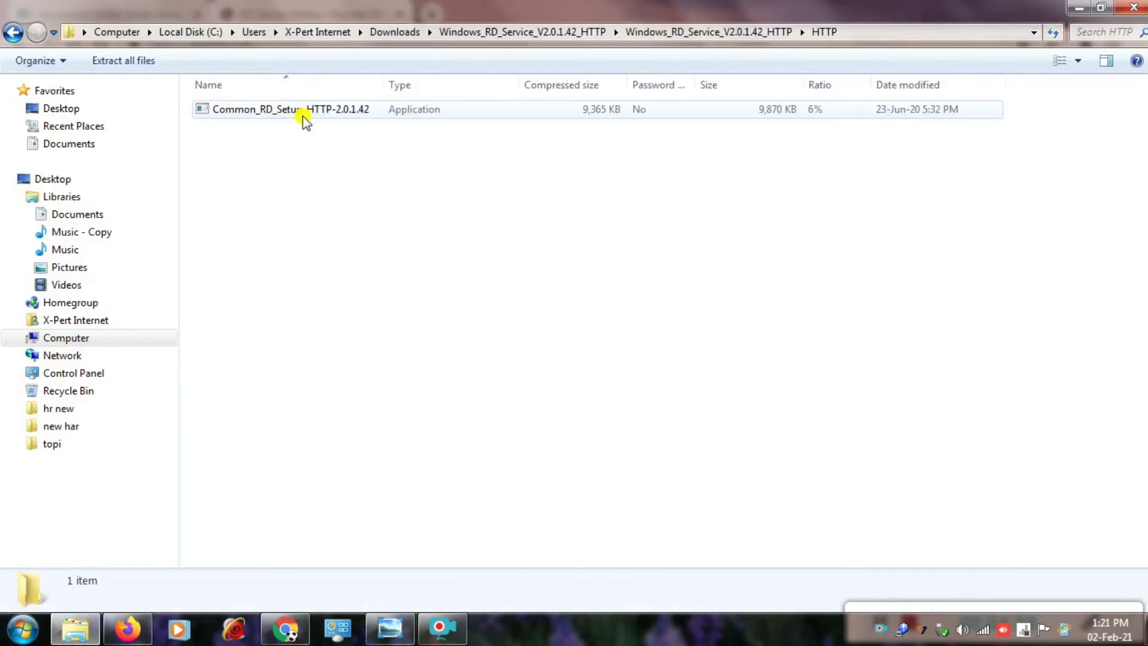
double_click(267, 111)
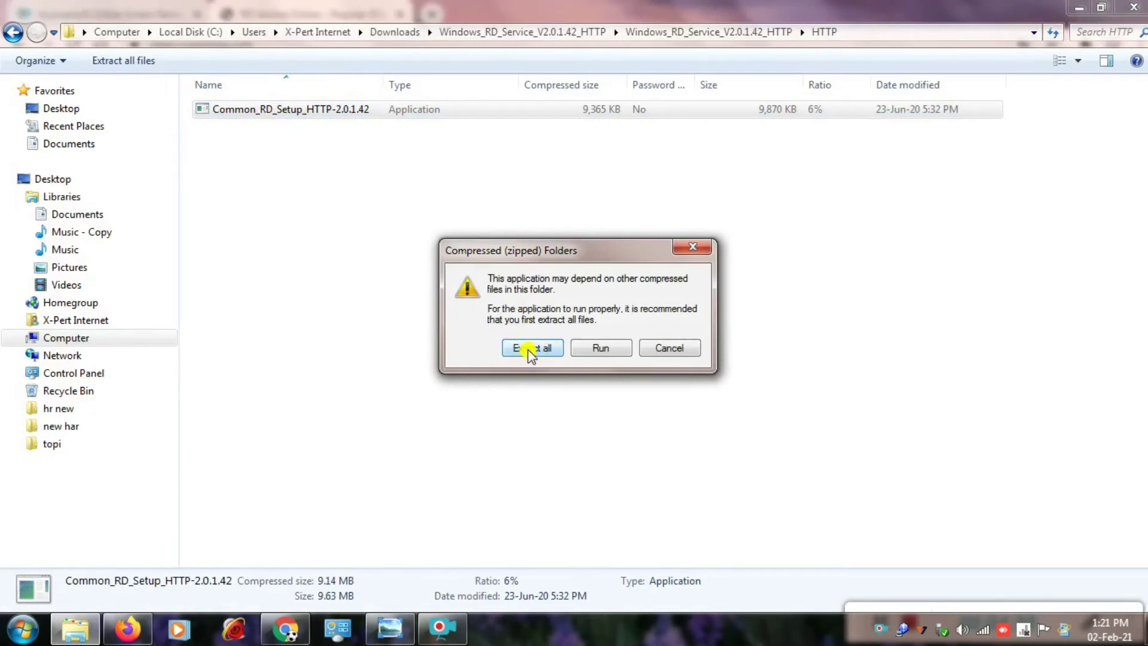
click(529, 352)
click(736, 476)
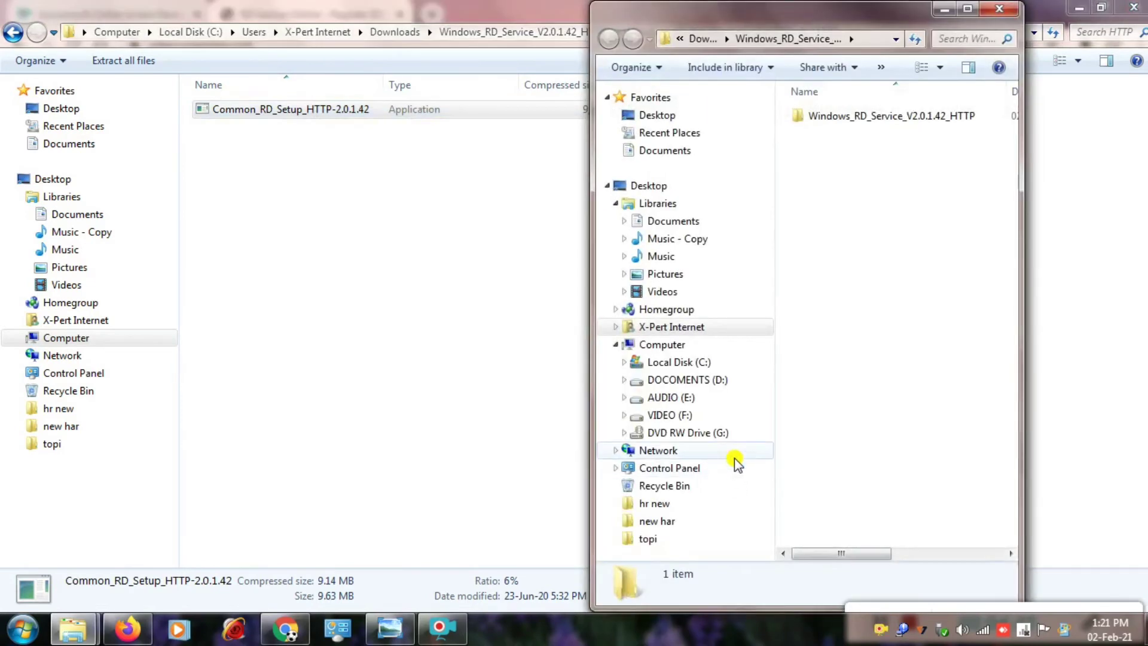
Step: Install Morpho RD Service Driver by running the extracted Common_RD_Setup_HTTP-2.0.1.42 and finish the setup with an immediate computer restart
double_click(870, 118)
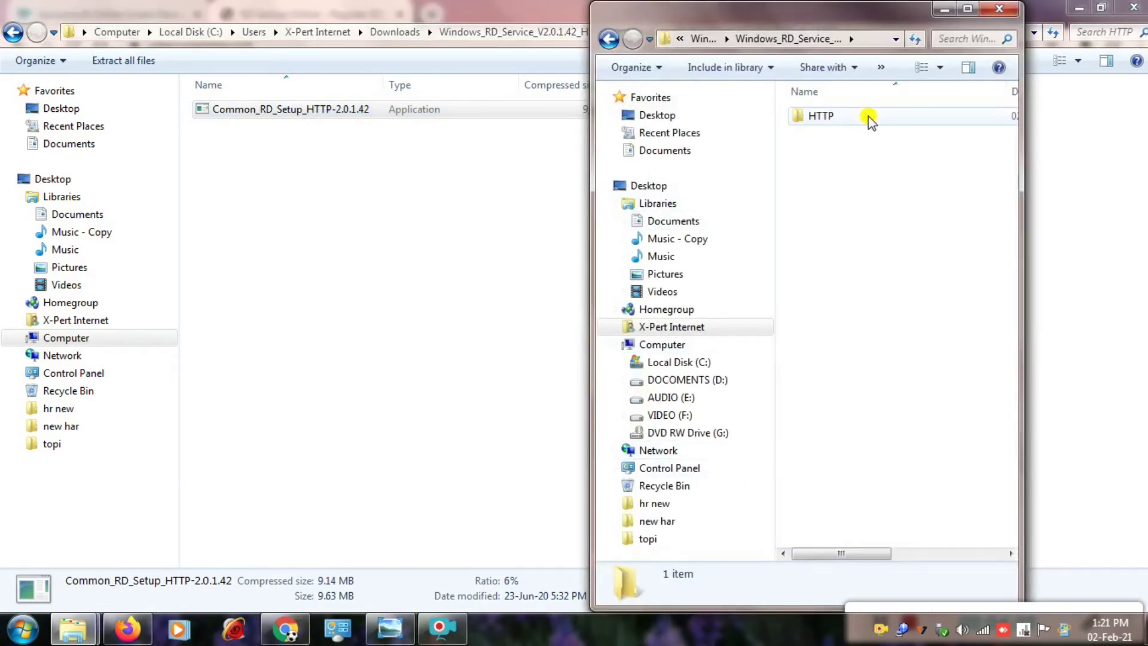
double_click(834, 116)
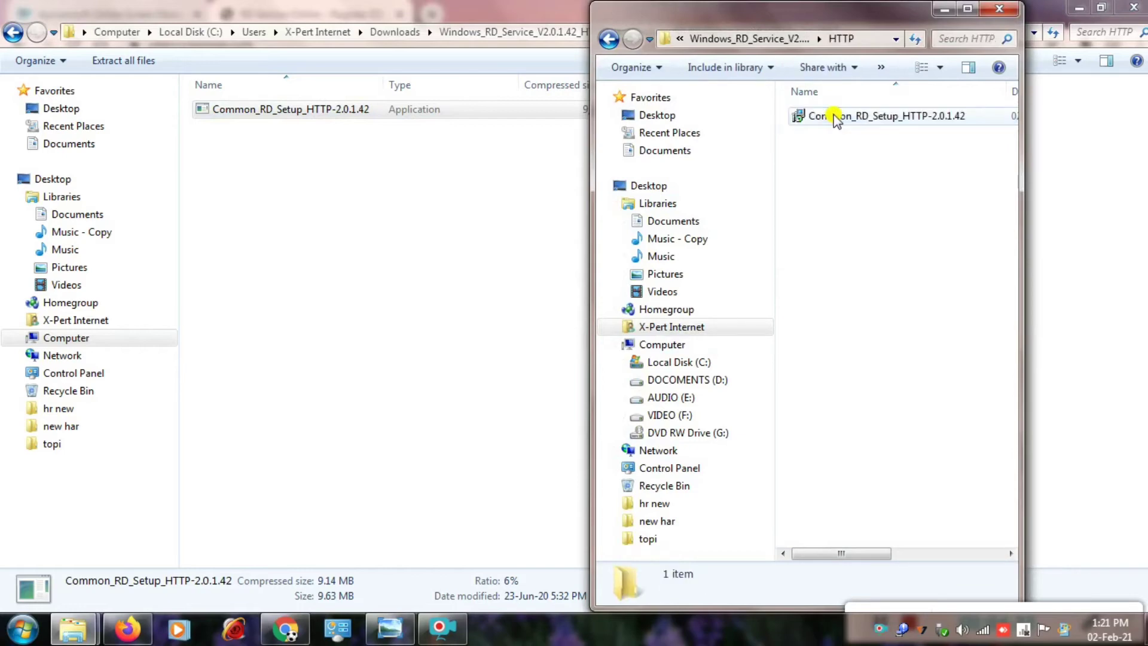
double_click(835, 118)
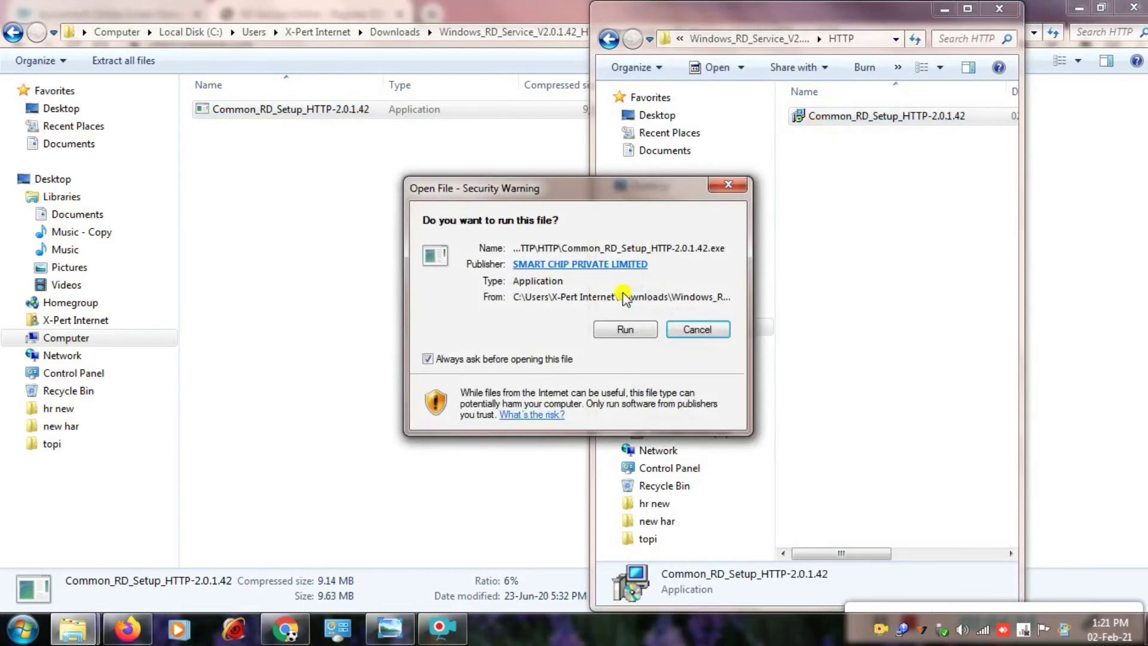
click(622, 329)
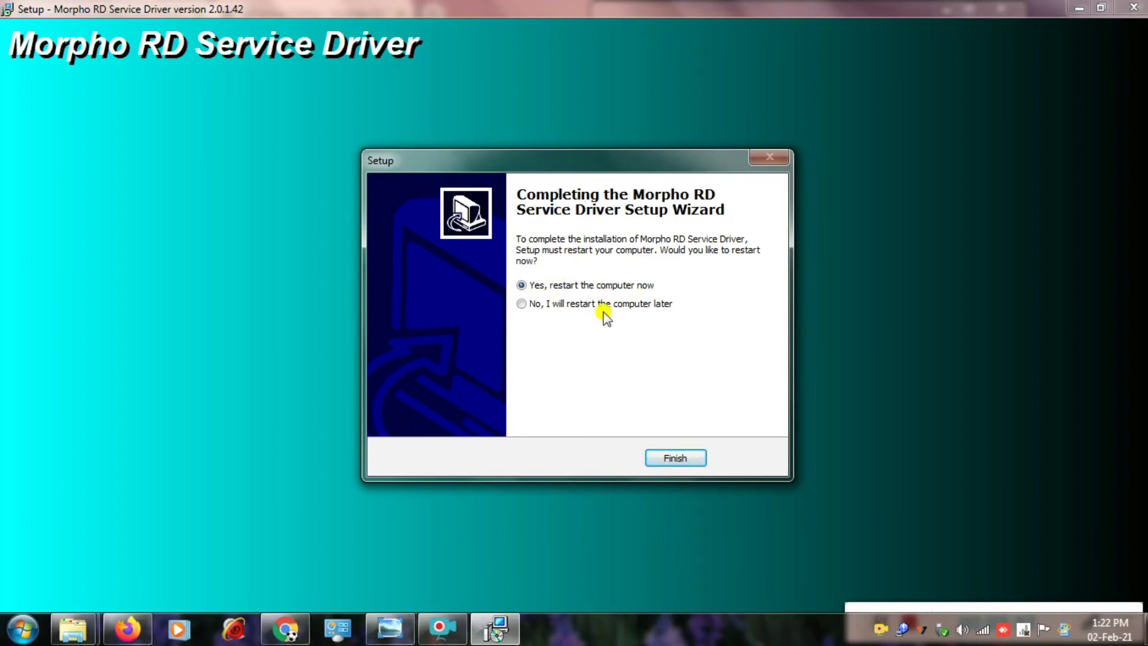
click(677, 459)
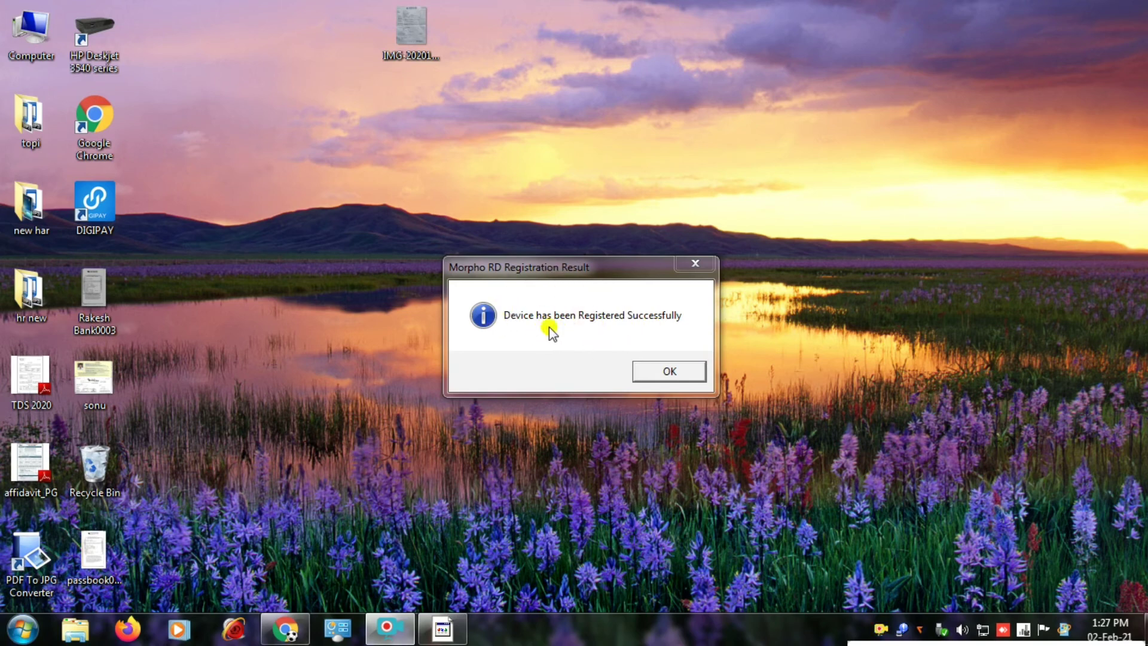
Step: Dismiss the Morpho RD registration message, then launch DIGIPAY and permanently allow digipay.exe network access in K7TotalSecurity
click(668, 370)
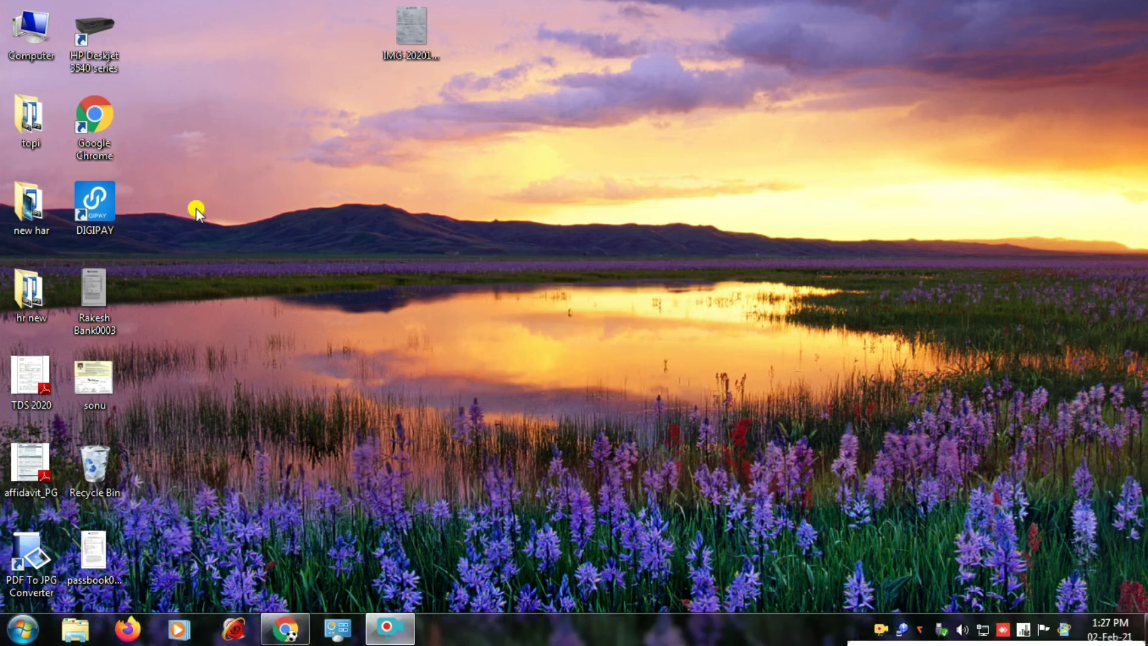
double_click(105, 209)
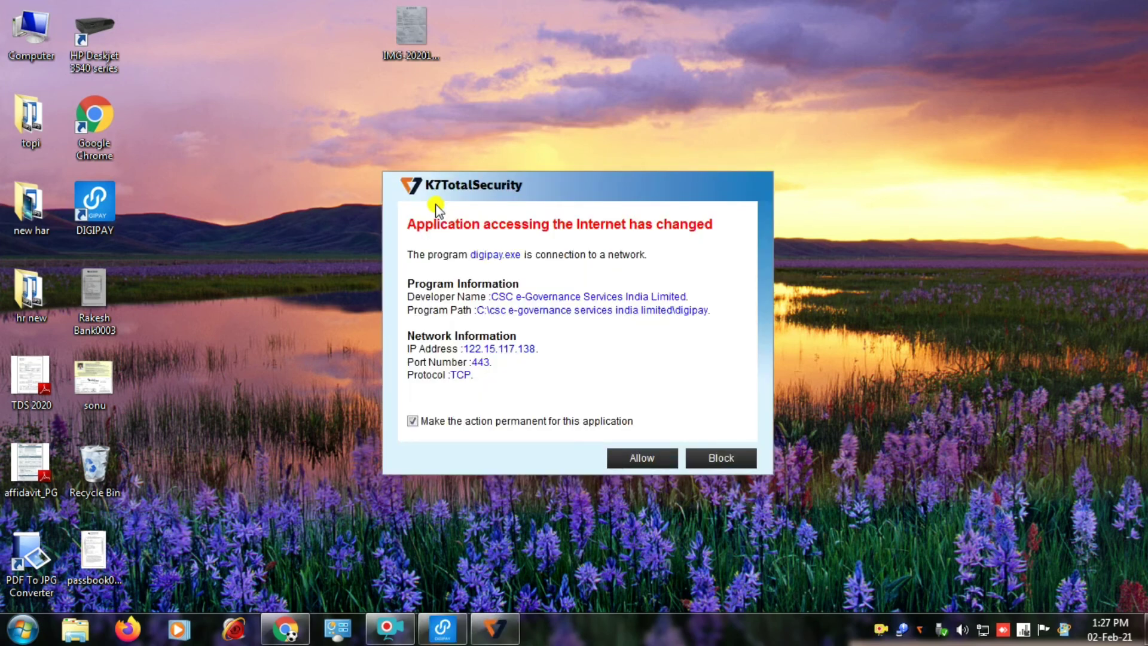
click(643, 459)
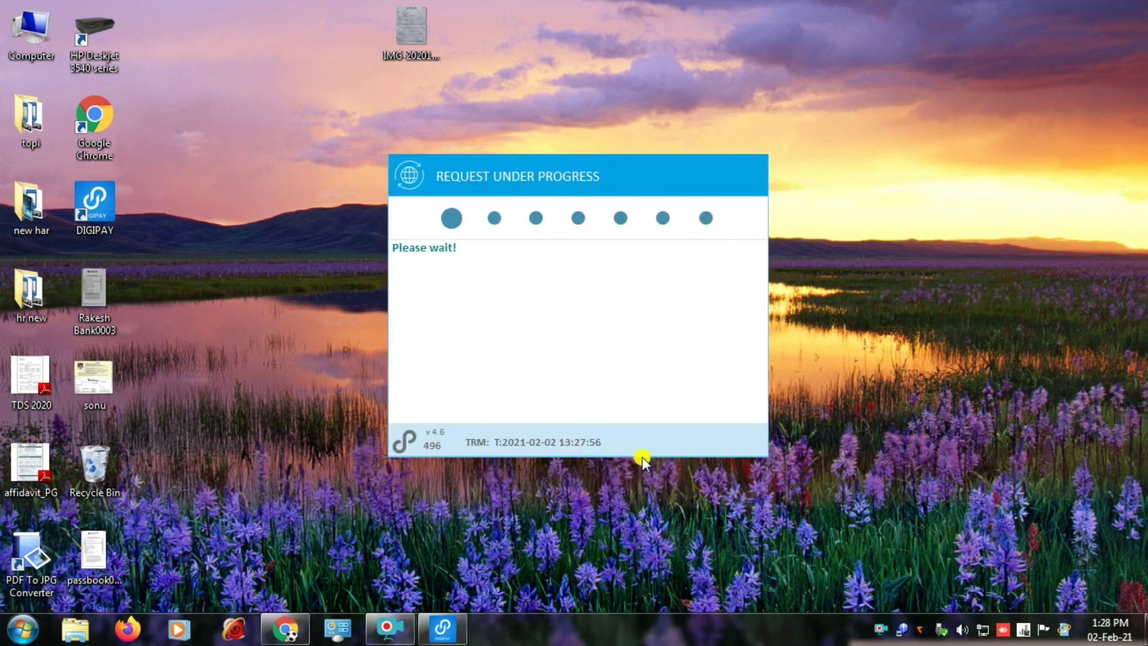